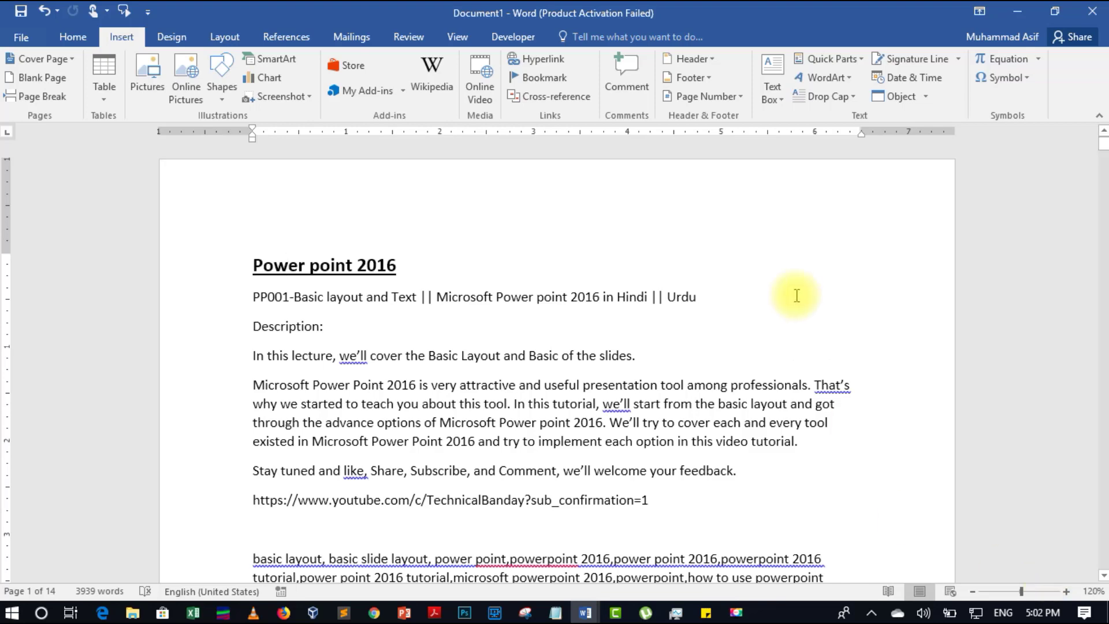
- Insert the built-in Facet (Even Page) header, return to the body text and check the header on page 2
key(ctrl+1)
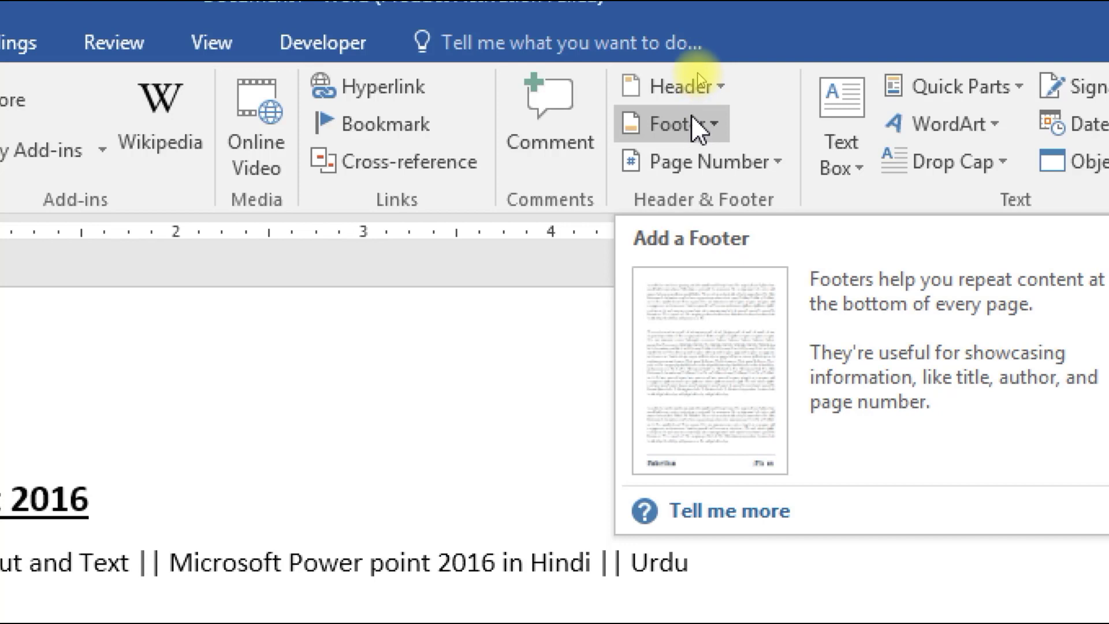
click(708, 81)
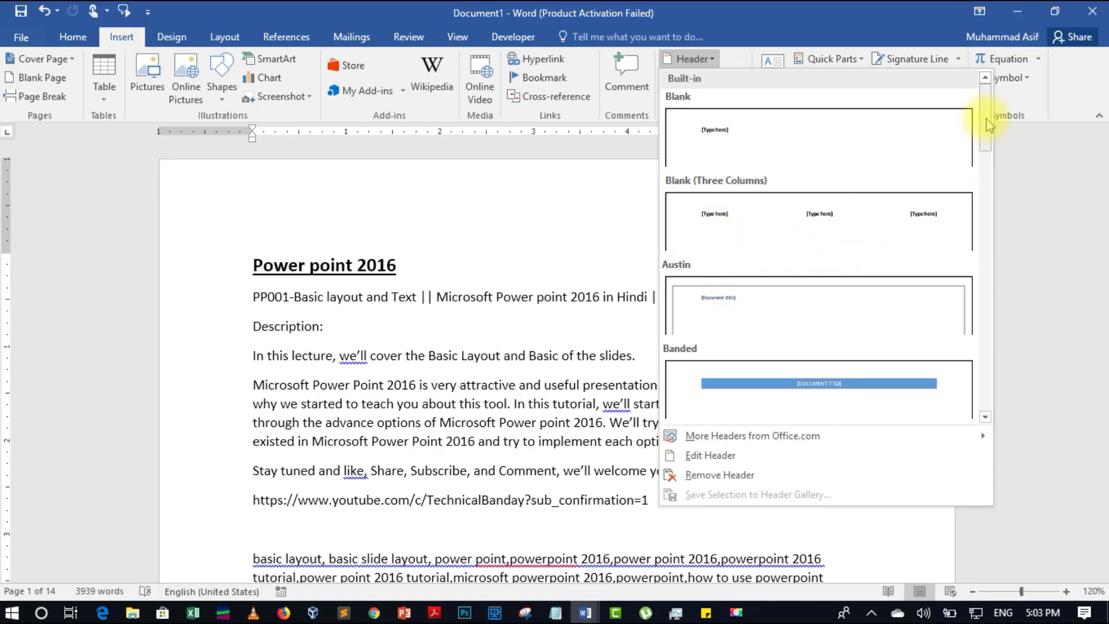
key(ctrl+1)
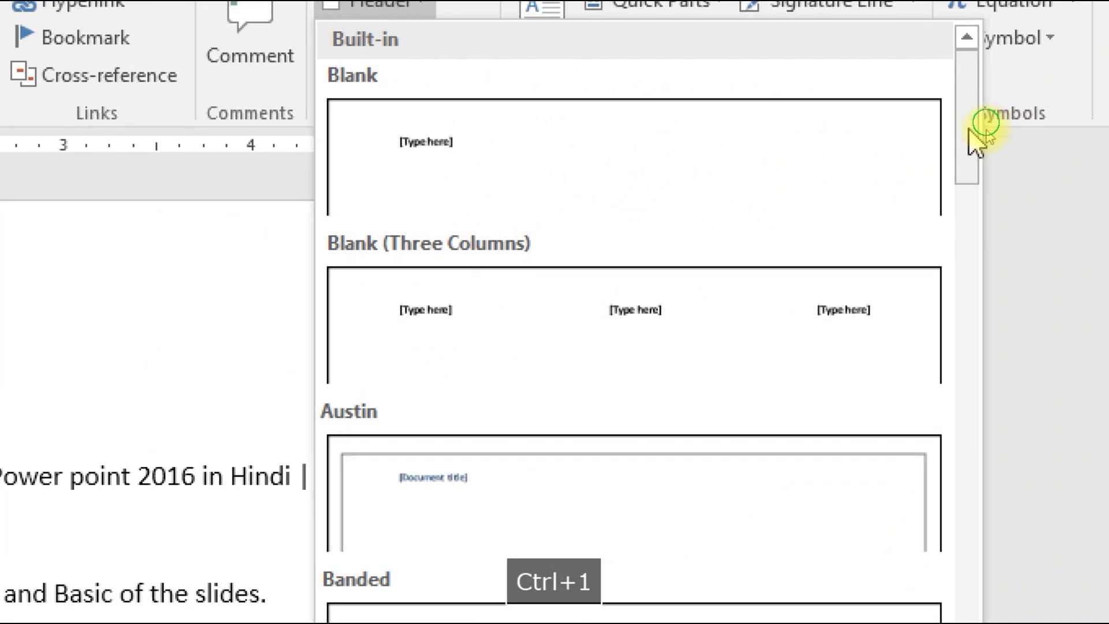
drag(988, 127, 982, 192)
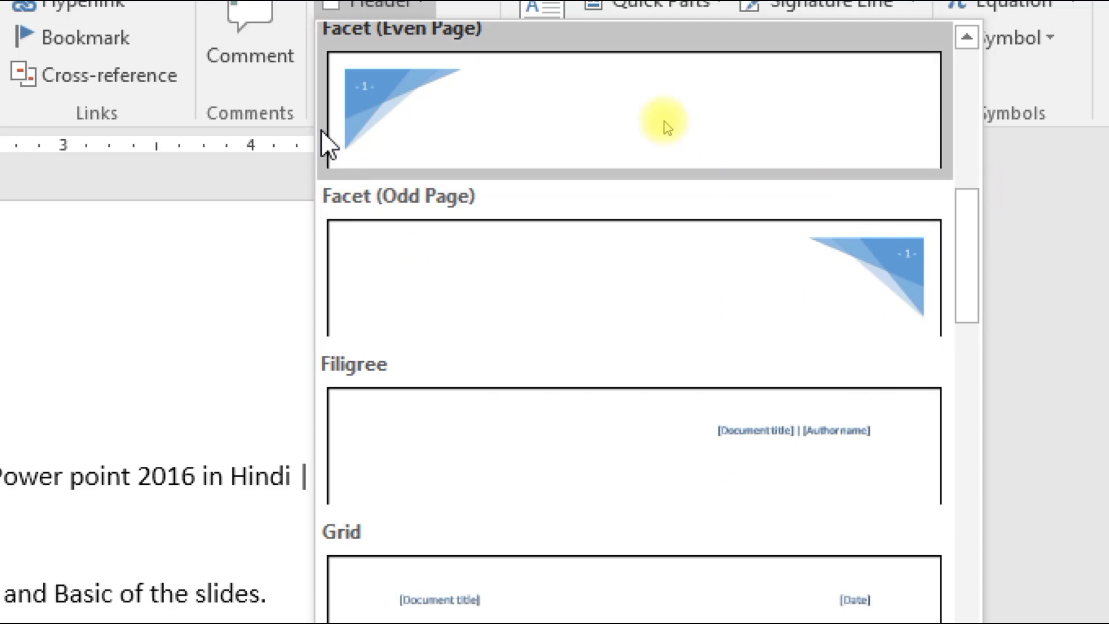
click(687, 124)
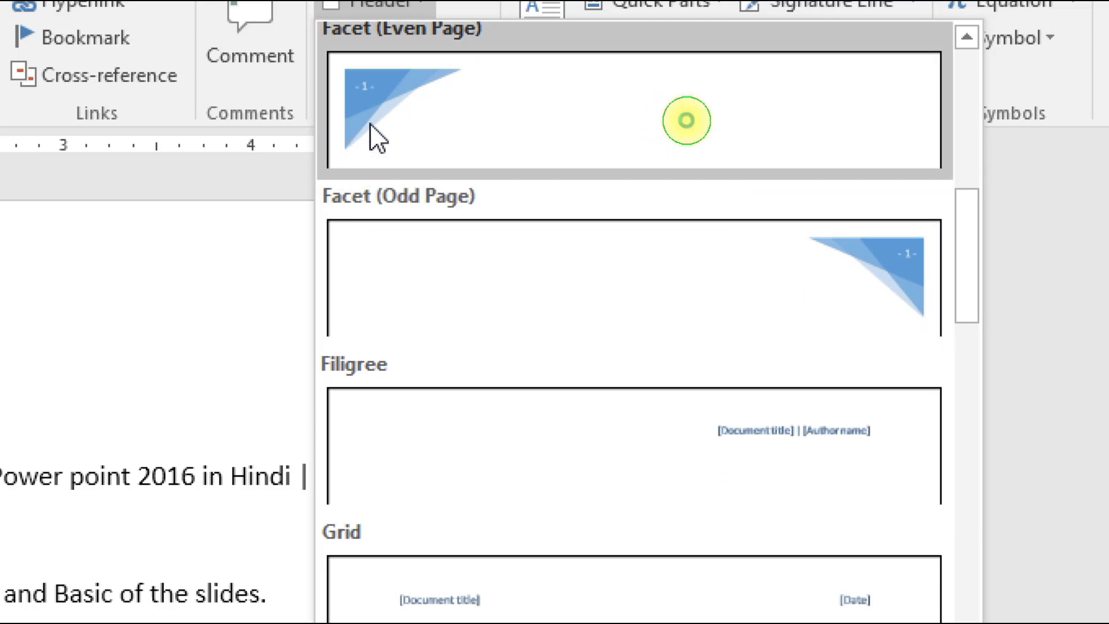
key(ctrl+1)
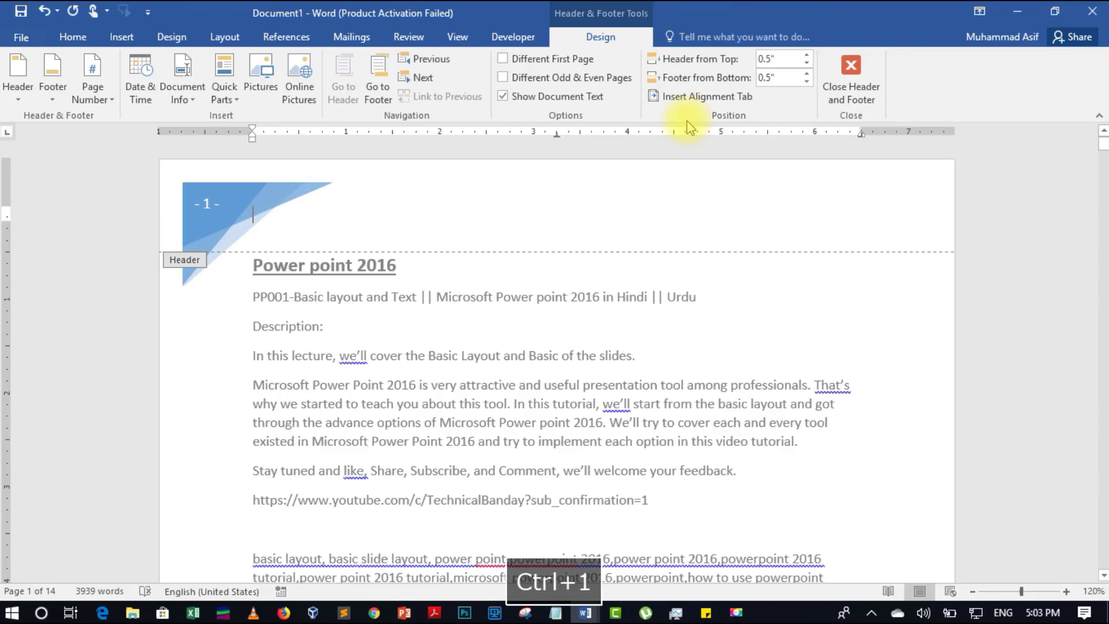
click(456, 422)
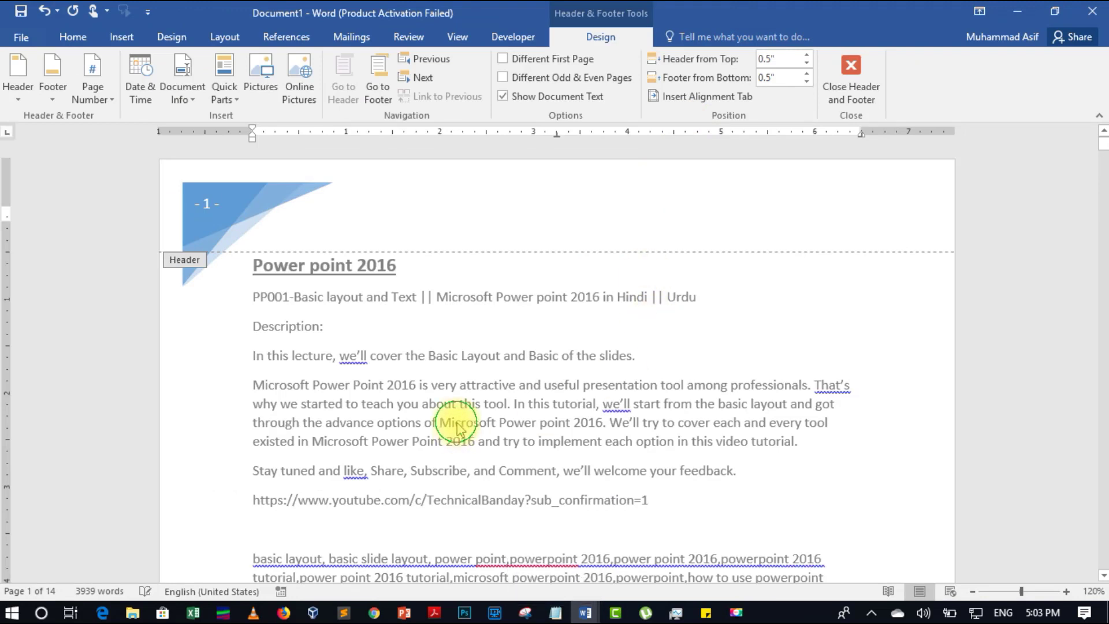
double_click(577, 387)
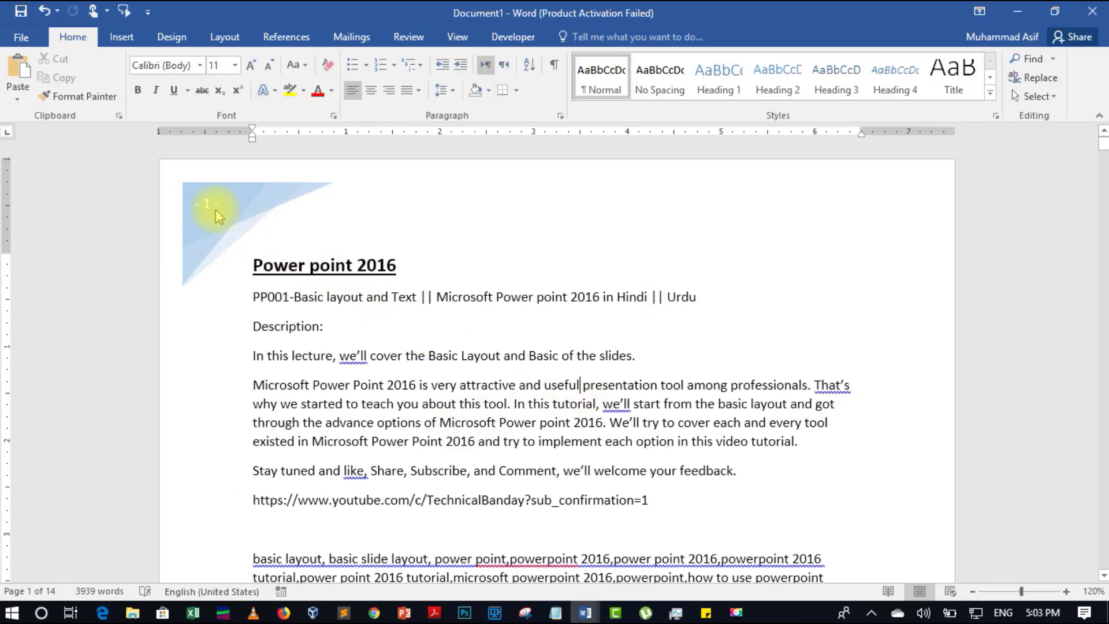
scroll(254, 346, down, 12)
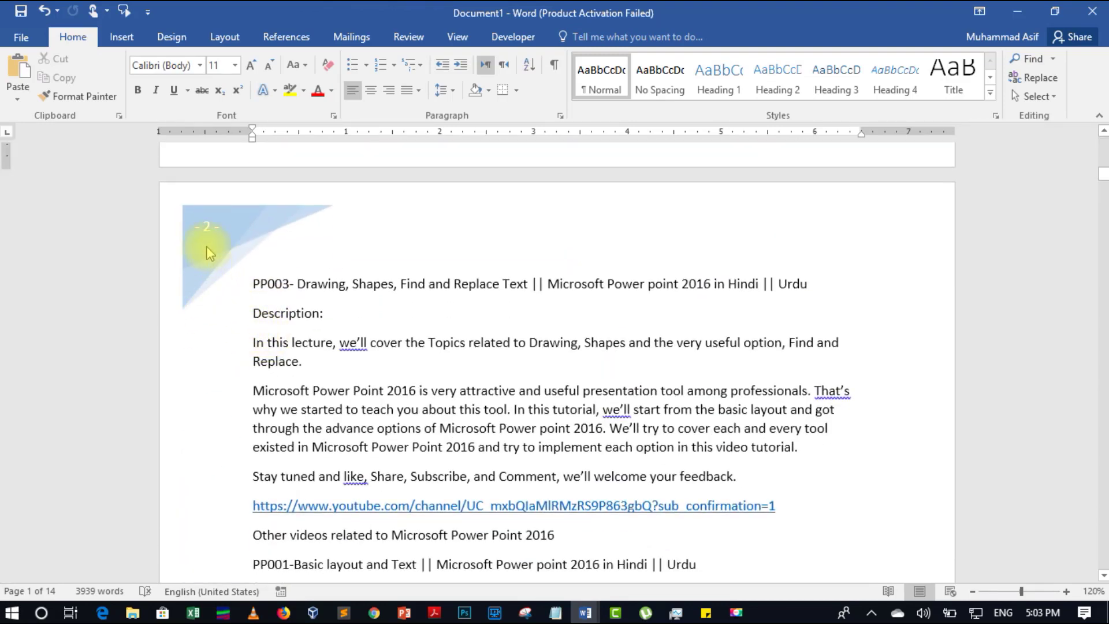
key(ctrl+1)
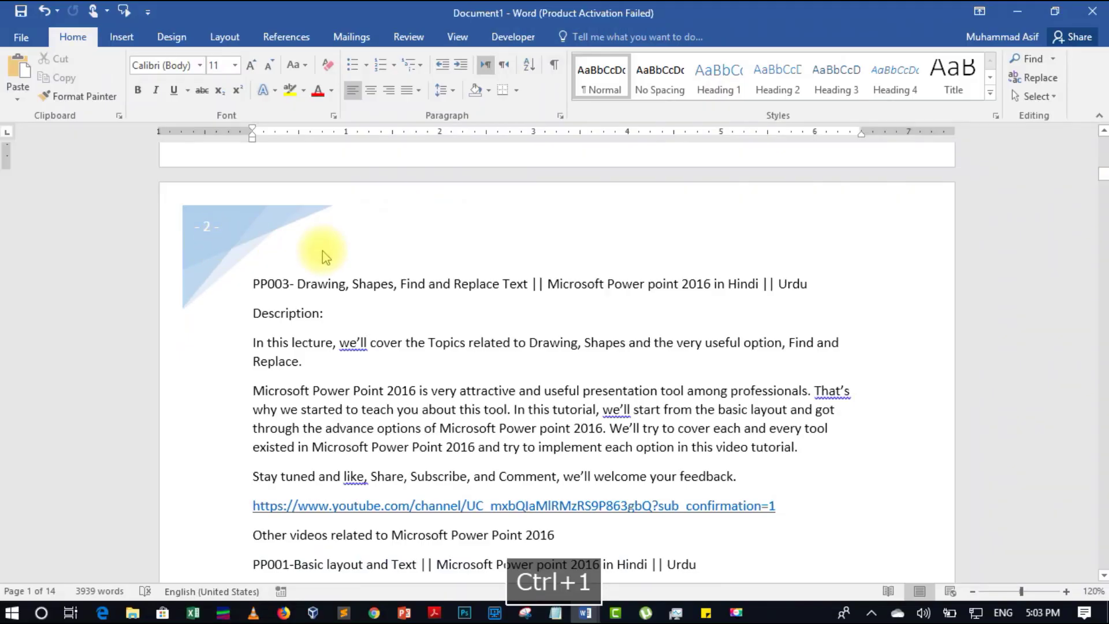
scroll(733, 257, up, 15)
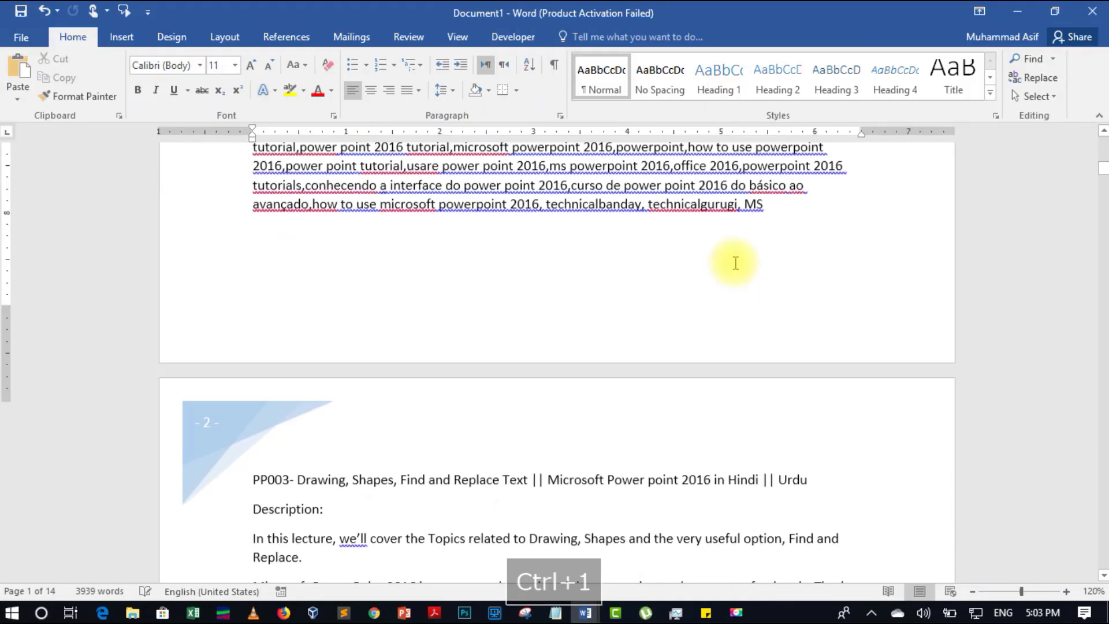
scroll(735, 262, up, 8)
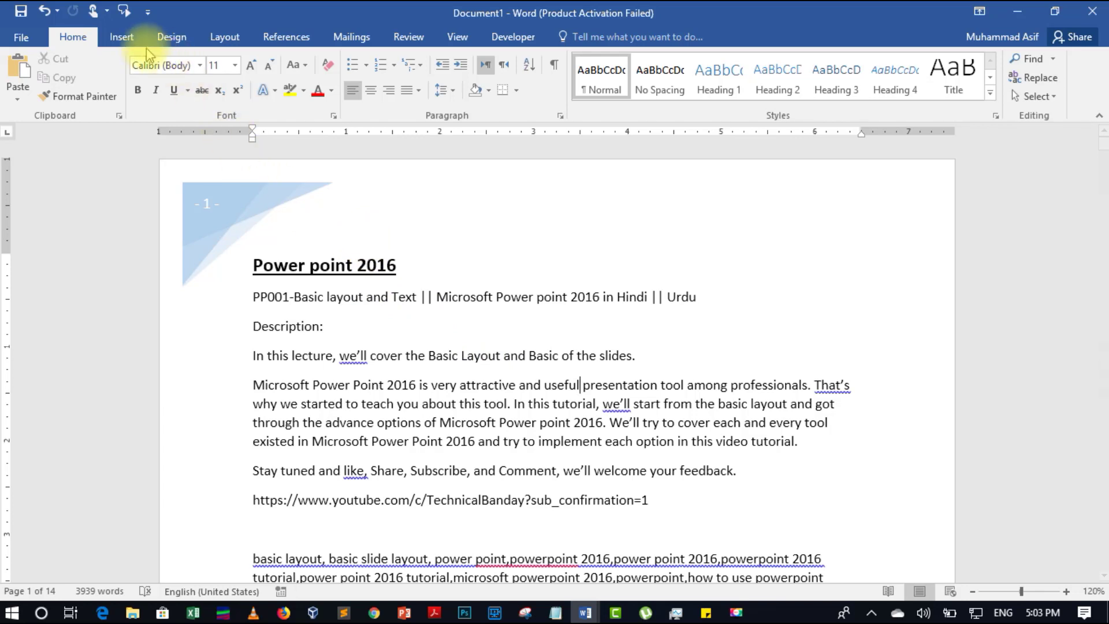
- Reopen the header, insert the date in the "Monday, August 19, 2019" format, and delete the blue Facet page-number graphic
click(124, 39)
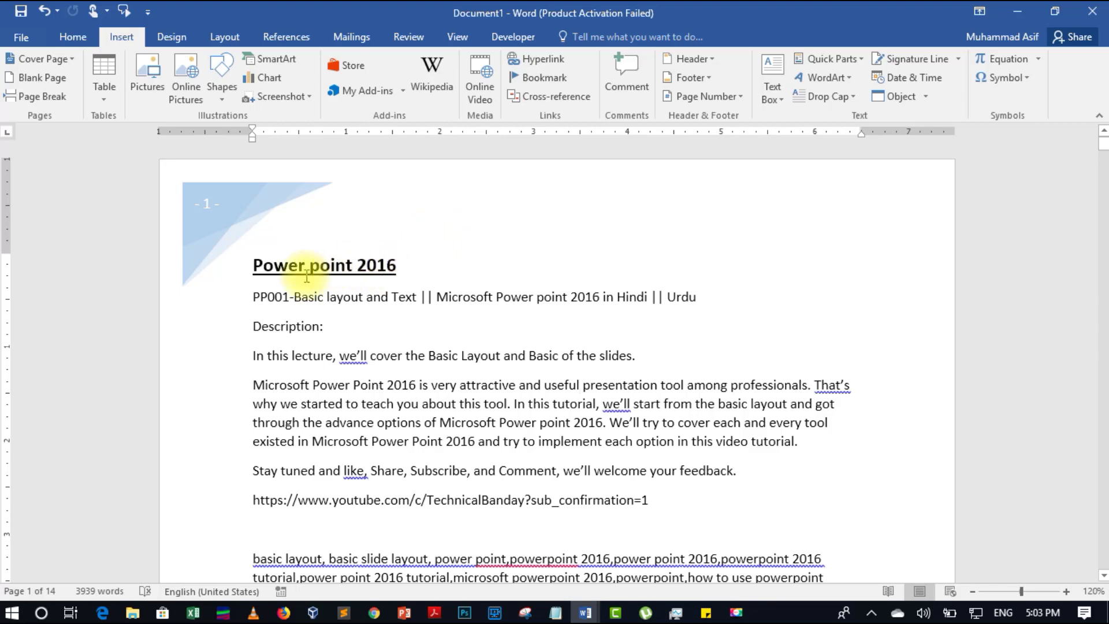
key(ctrl+1)
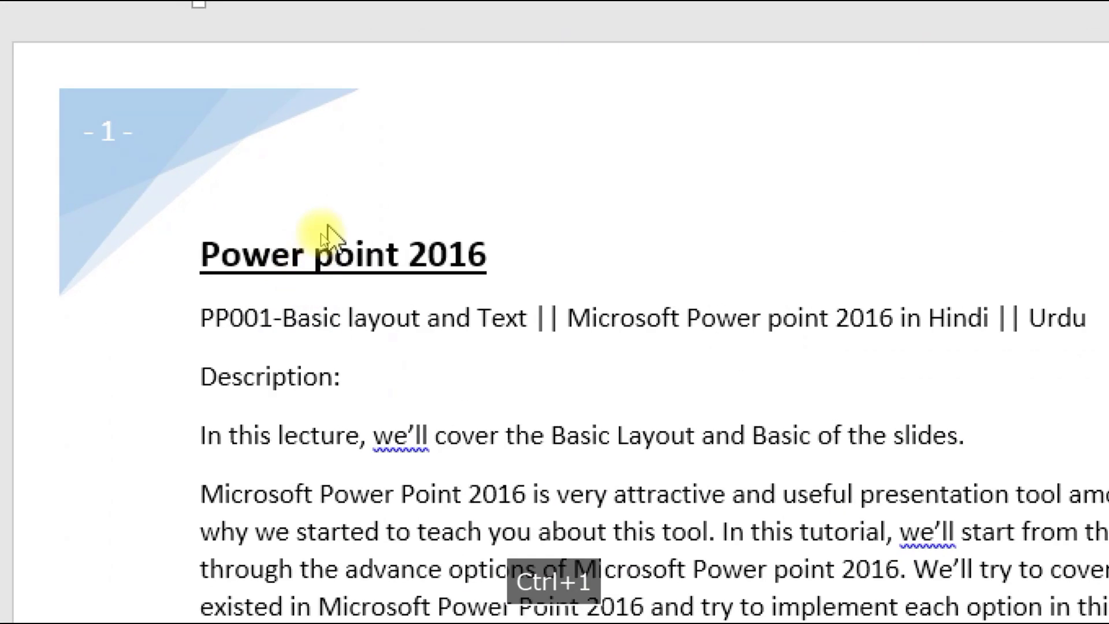
double_click(348, 135)
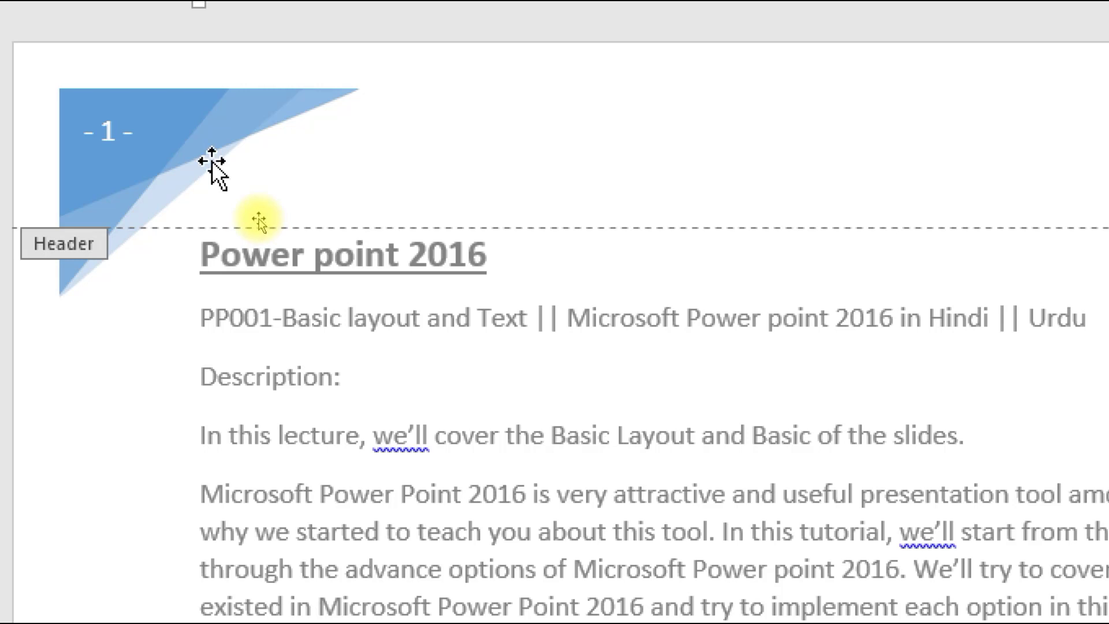
drag(211, 162, 213, 166)
key(ctrl+1)
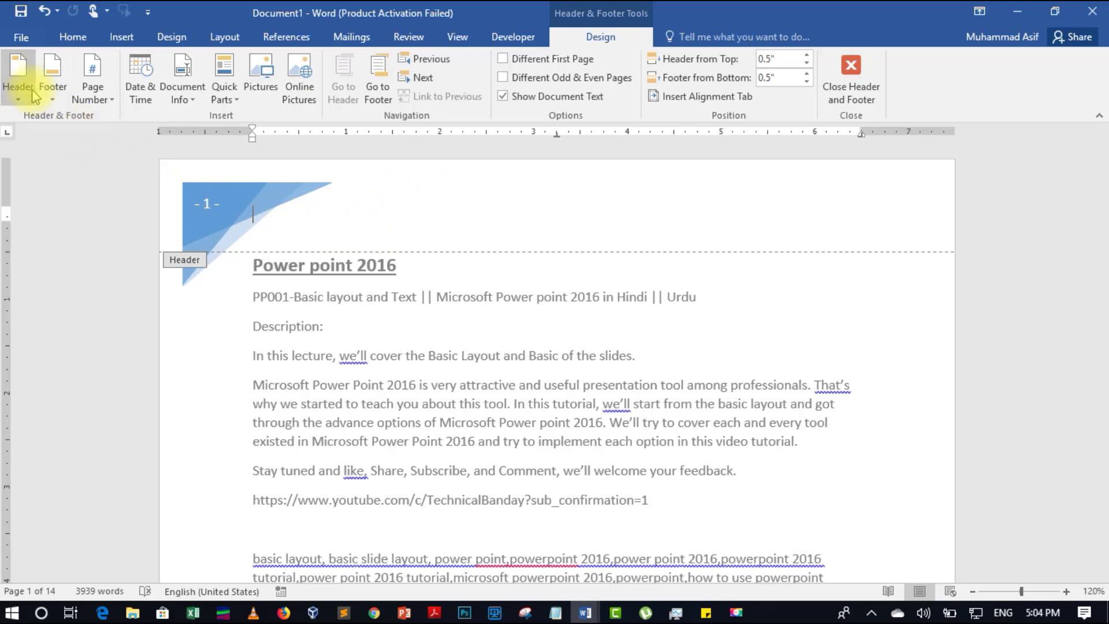
click(153, 92)
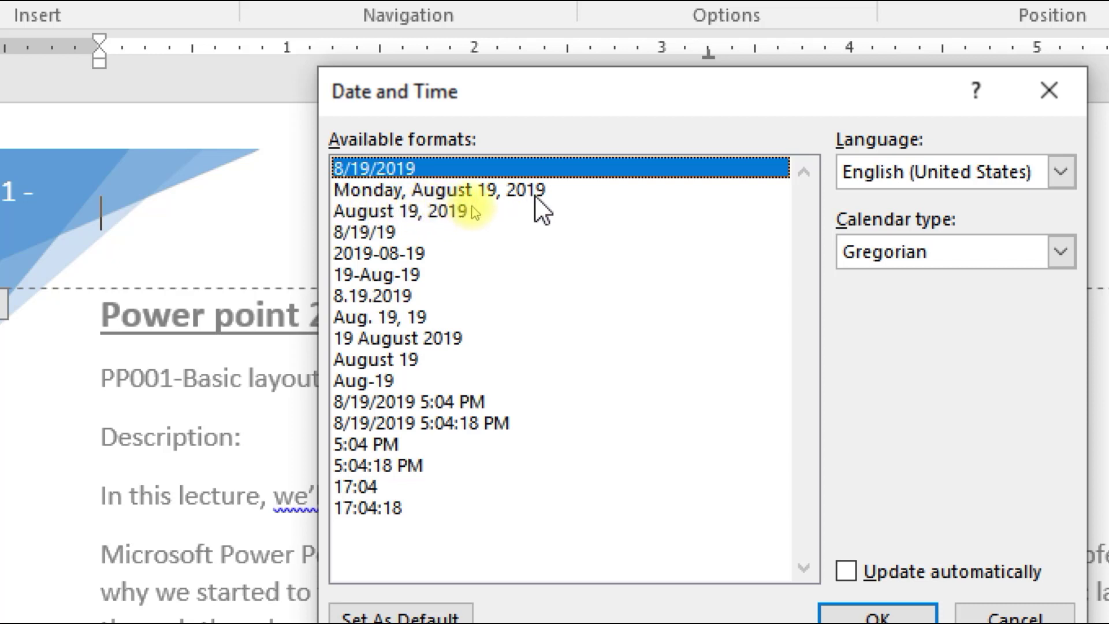
click(473, 195)
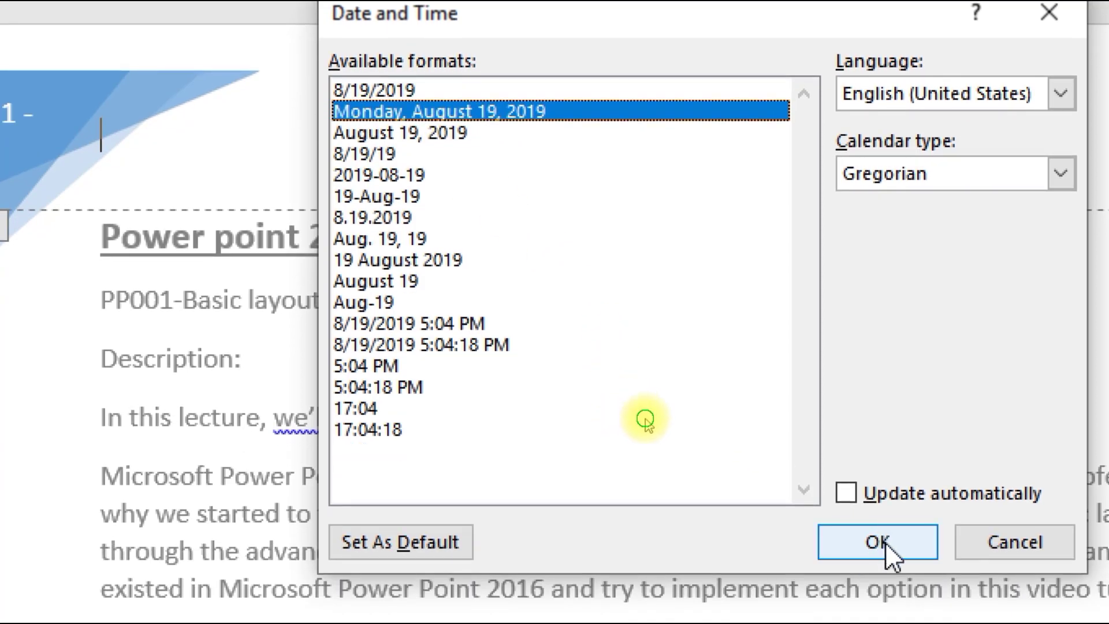
click(878, 542)
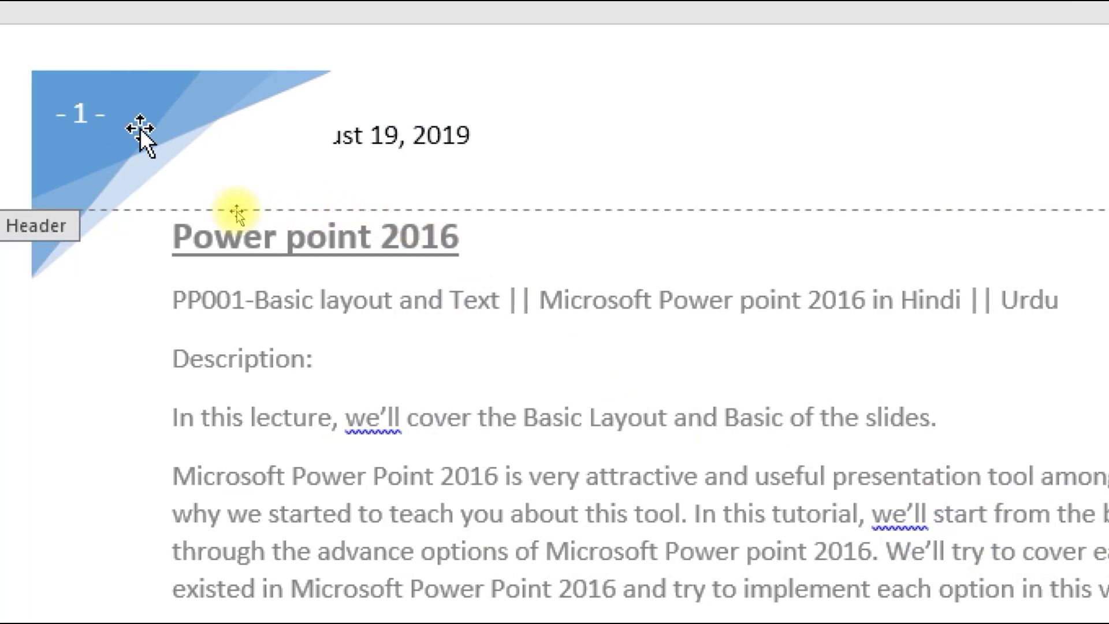
click(140, 127)
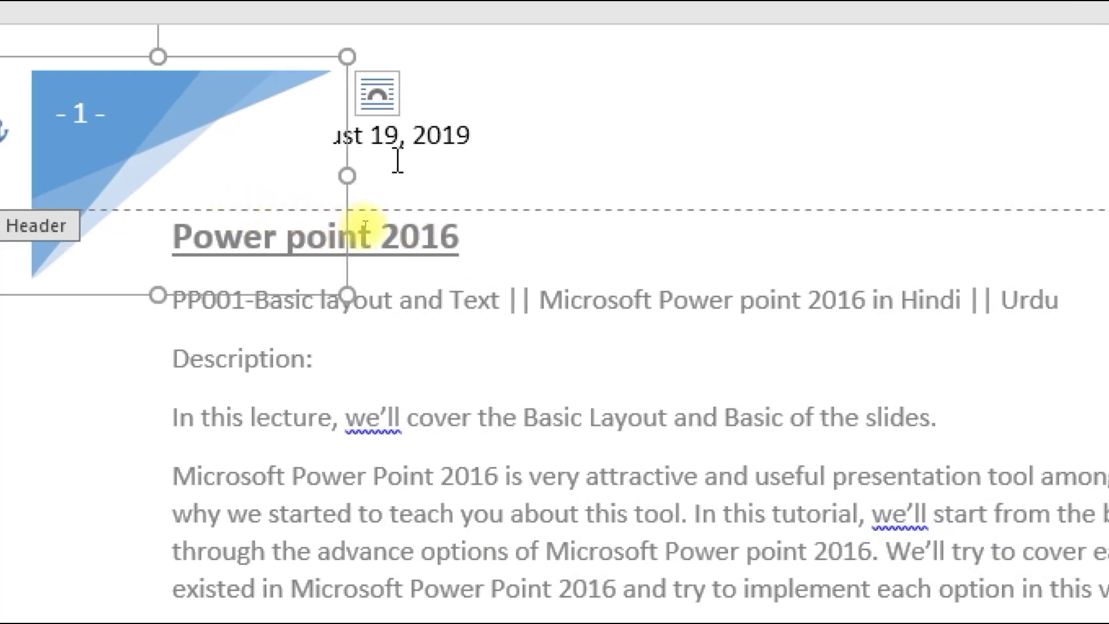
key(Delete)
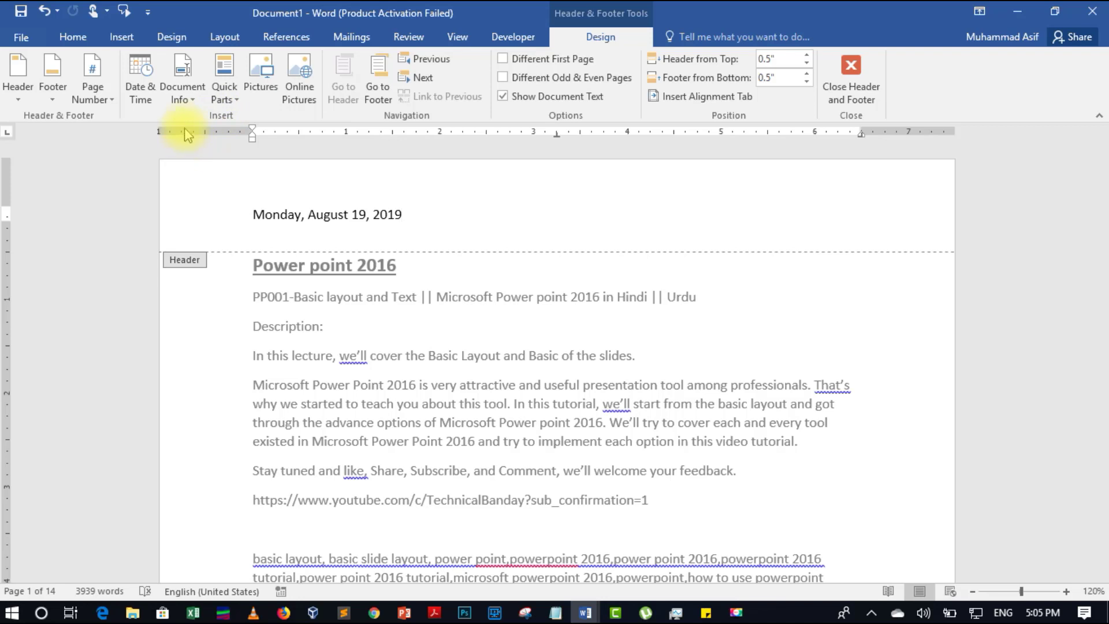
- Insert the Author document info field directly after the date in the header
click(185, 99)
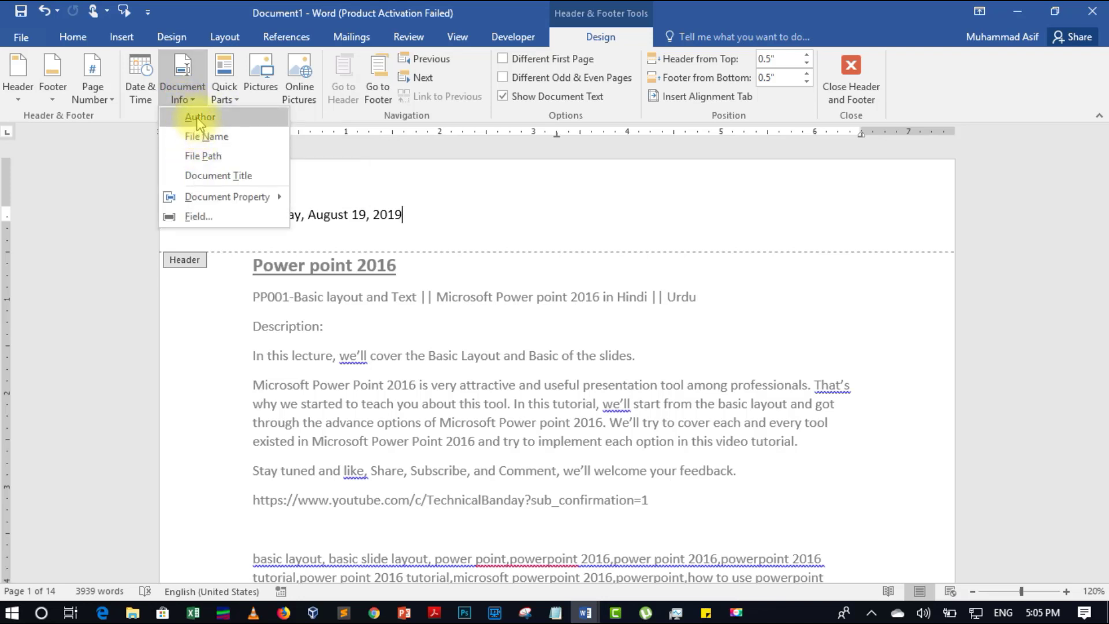
click(199, 120)
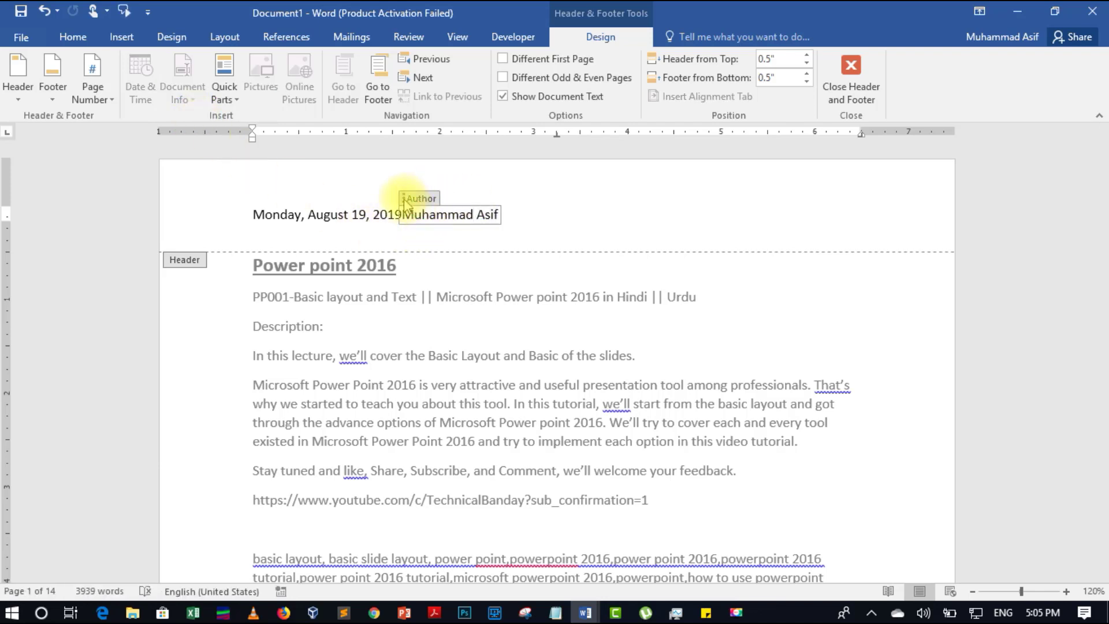
click(405, 201)
click(452, 214)
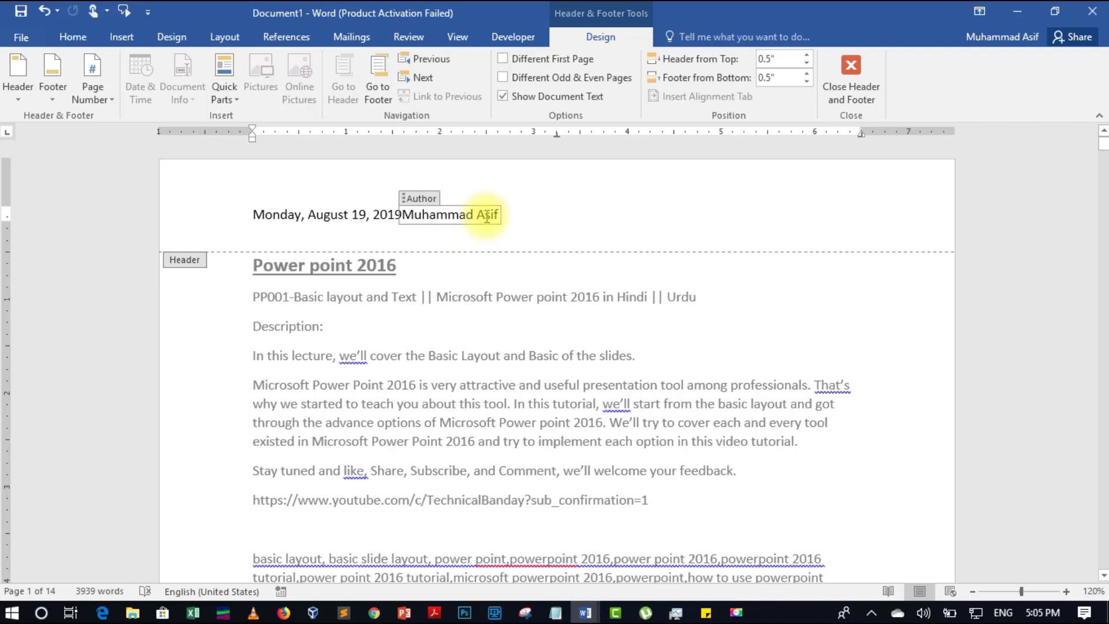
click(542, 222)
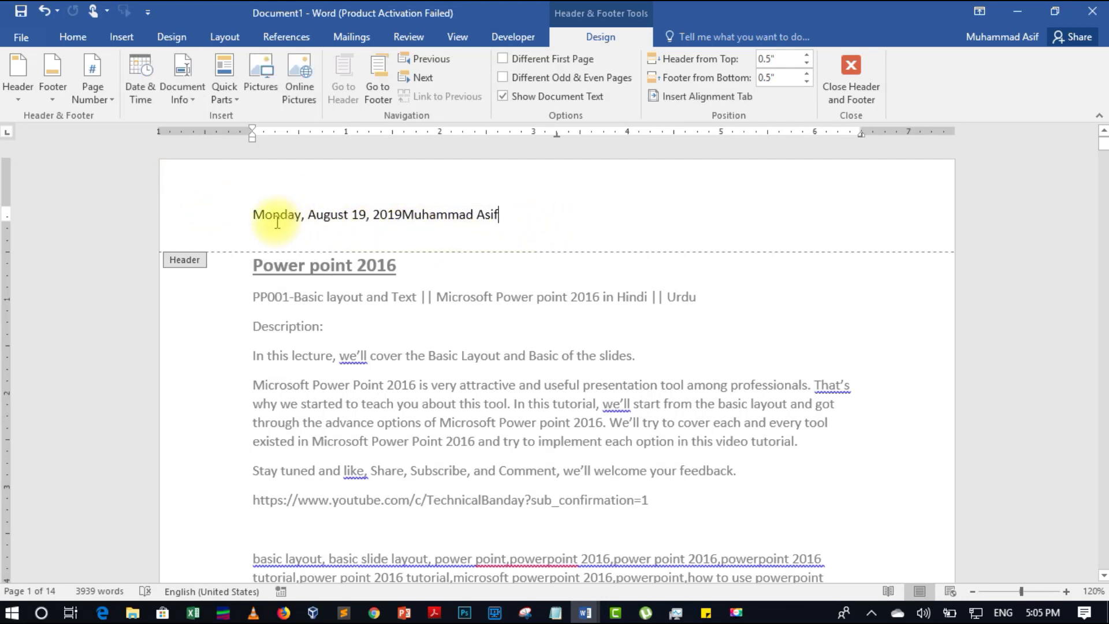
- Put two tab stops between the date and the author field to align the author with the header's right margin
click(398, 215)
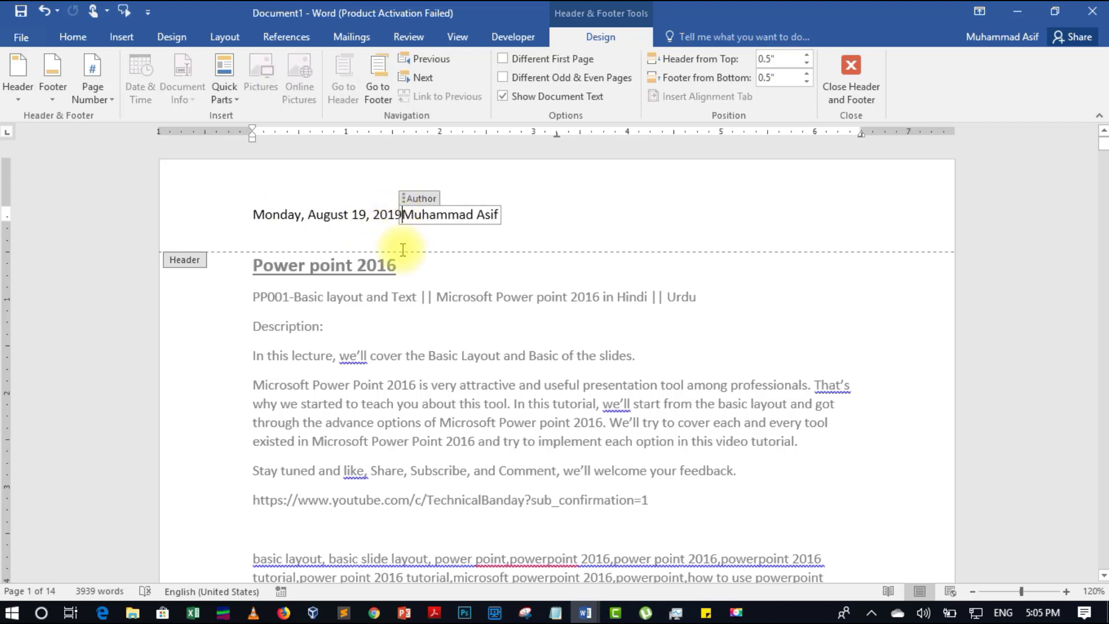
key(Tab)
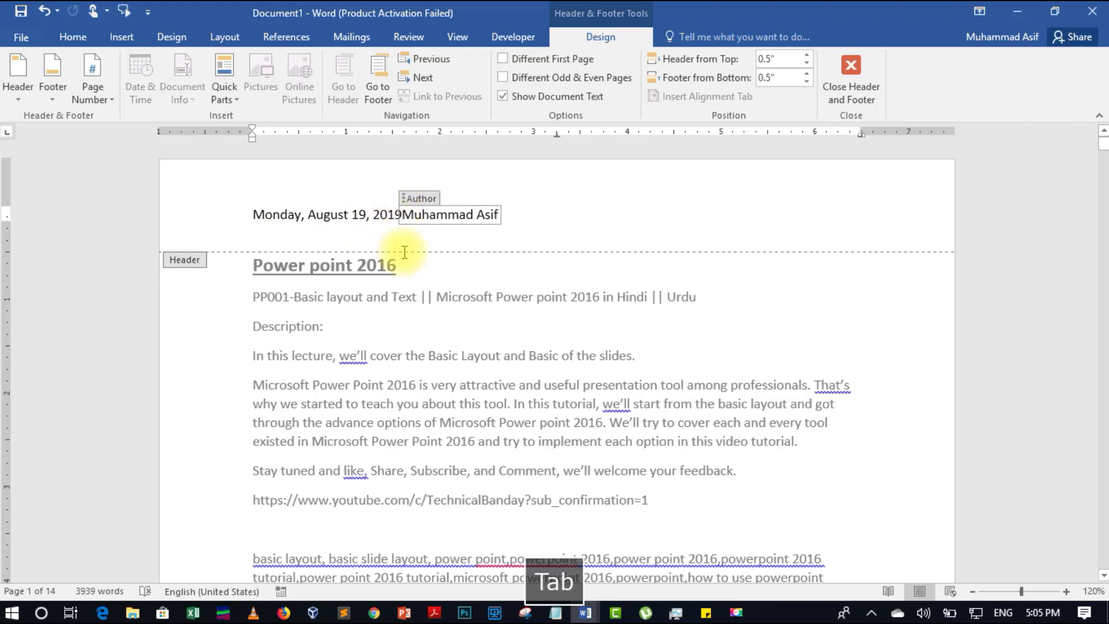
click(397, 215)
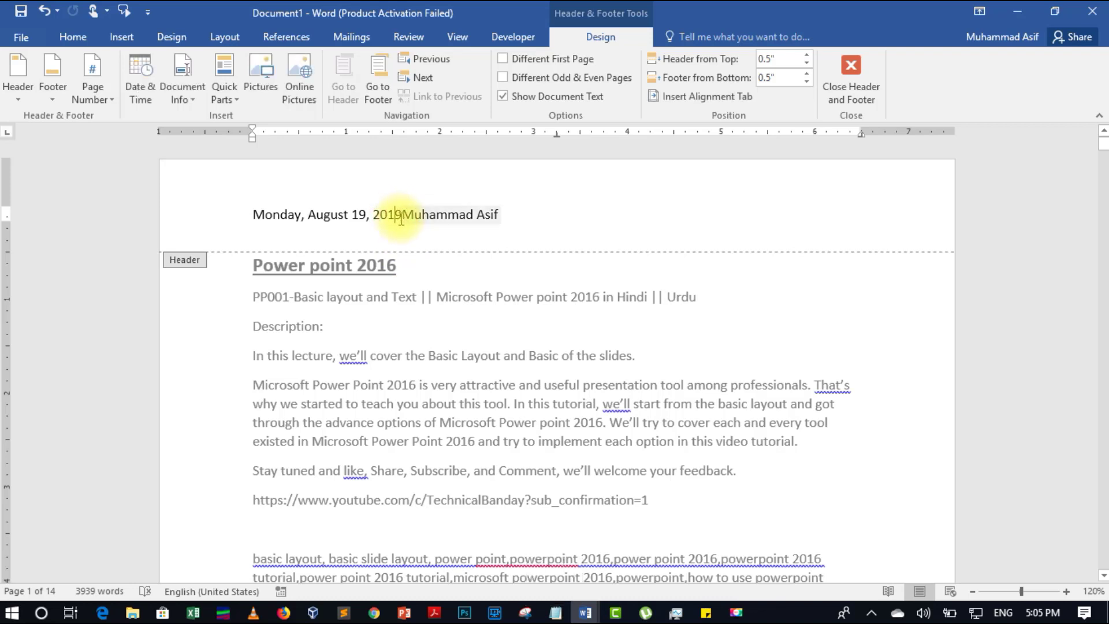
key(Tab)
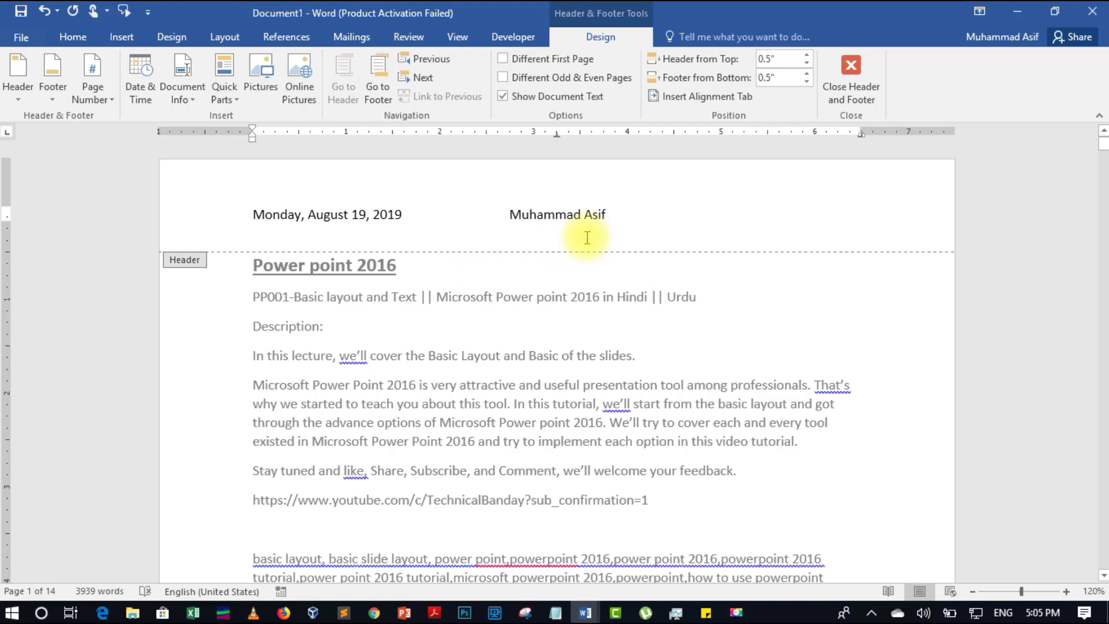
key(Tab)
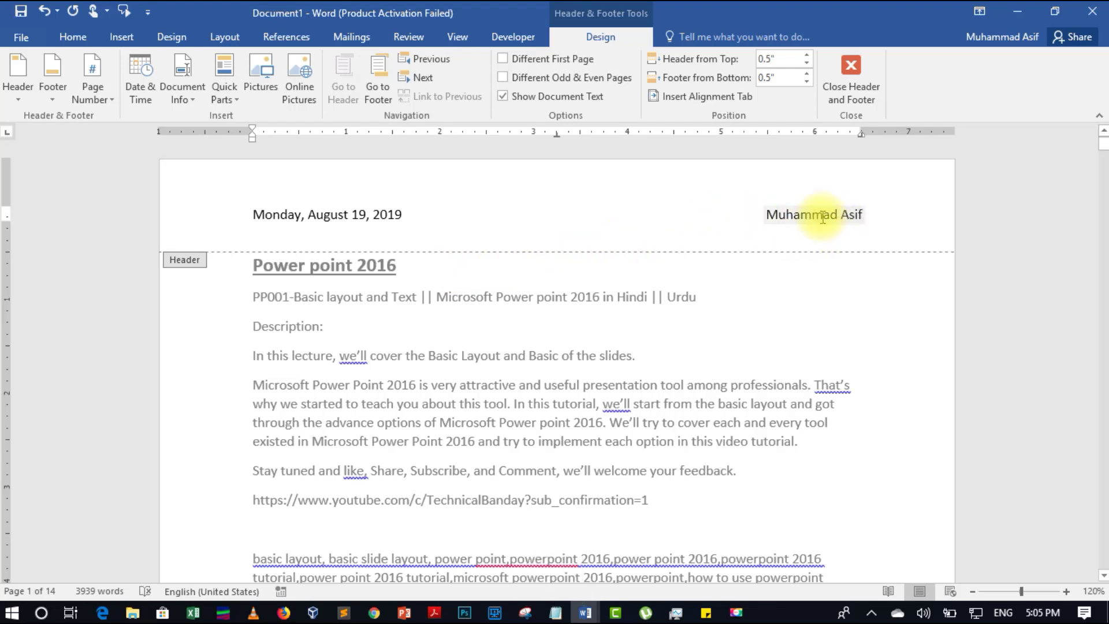
- Add centred page numbers at the bottom of the page in the Plain Number 2 style
click(550, 202)
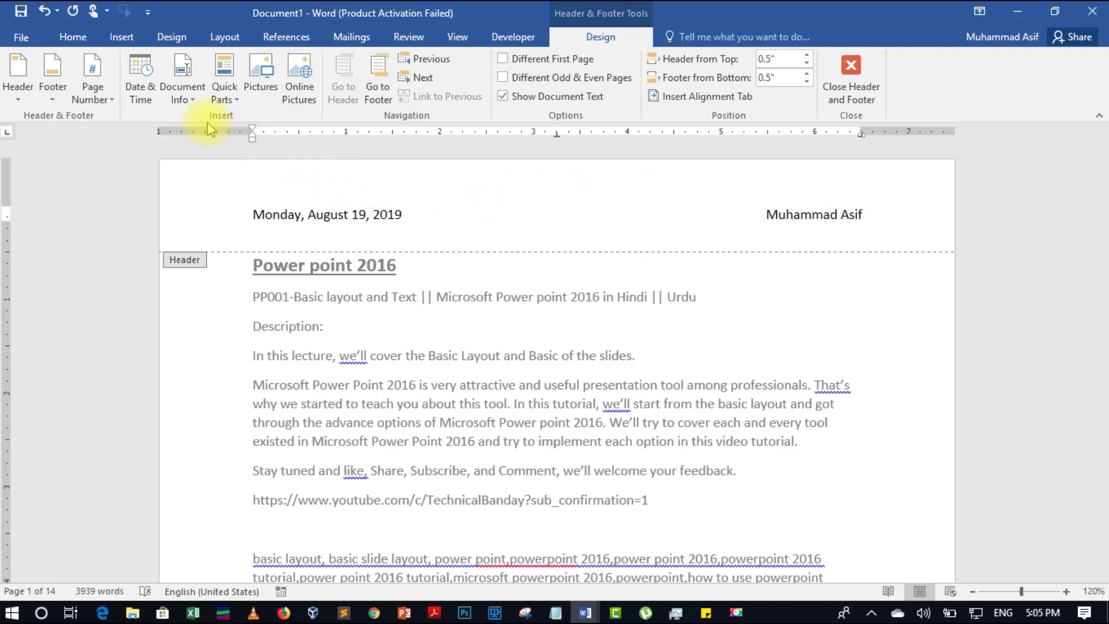
click(96, 104)
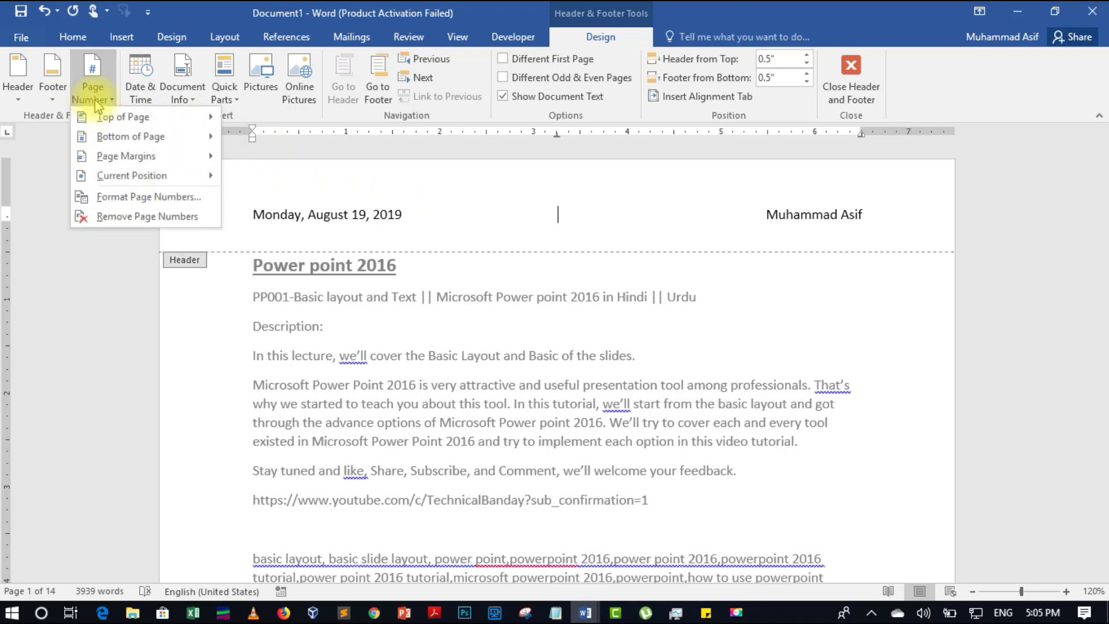
mouse_move(100, 118)
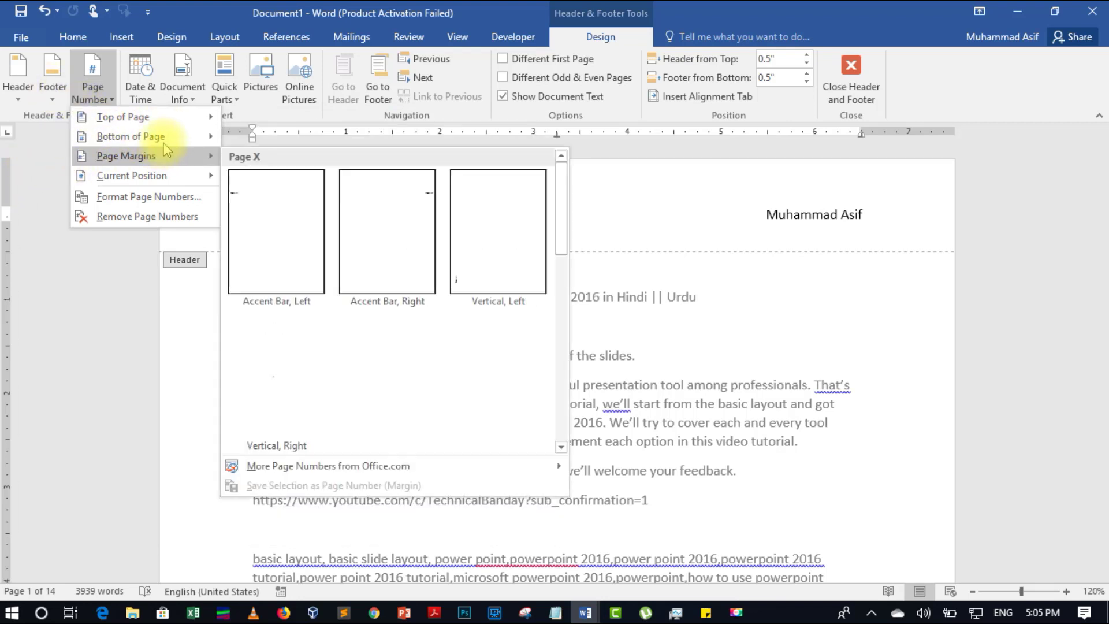
mouse_move(167, 146)
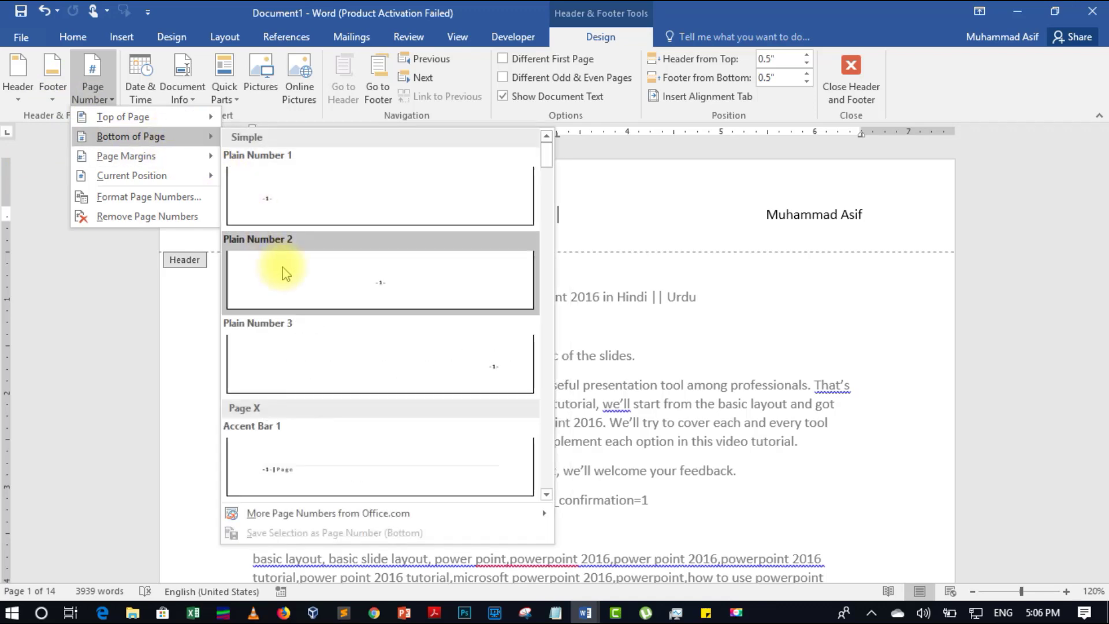
click(372, 294)
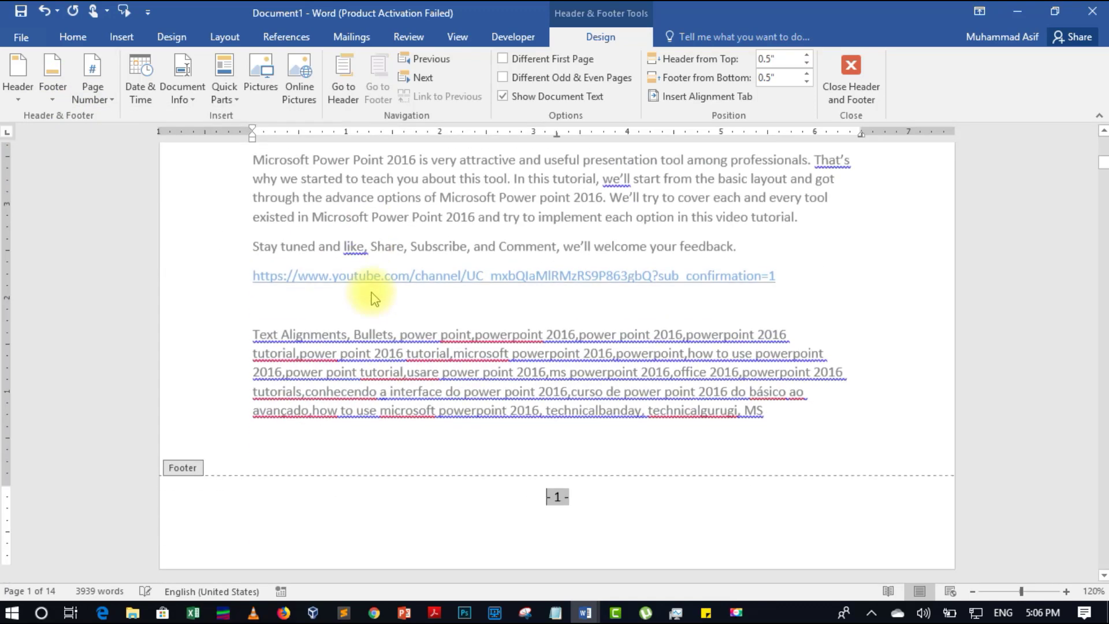
scroll(347, 306, down, 1)
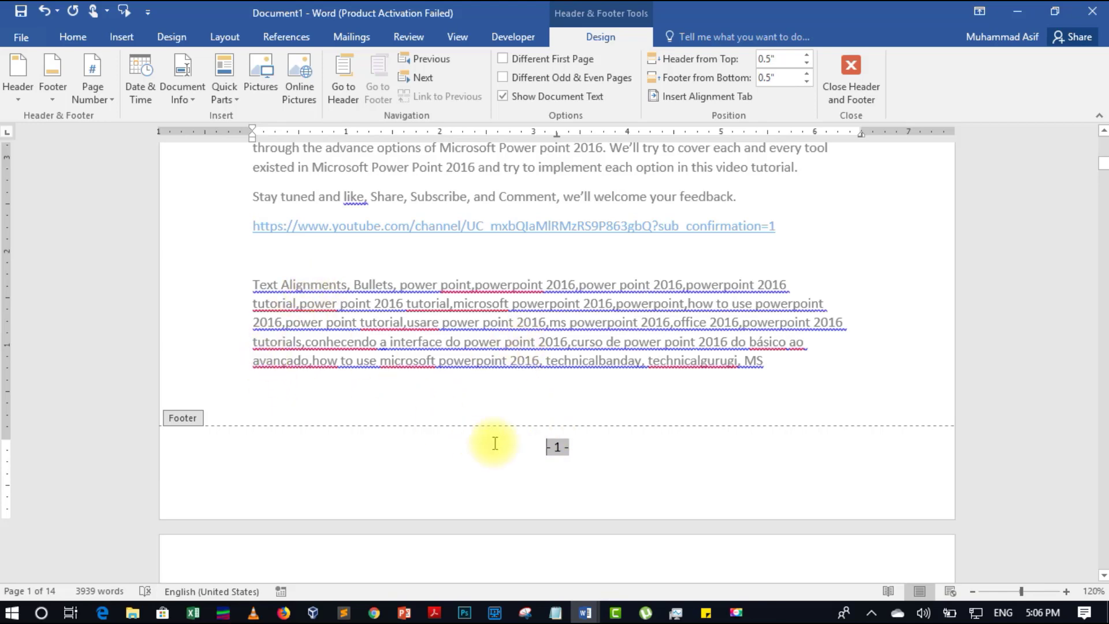
scroll(495, 443, up, 10)
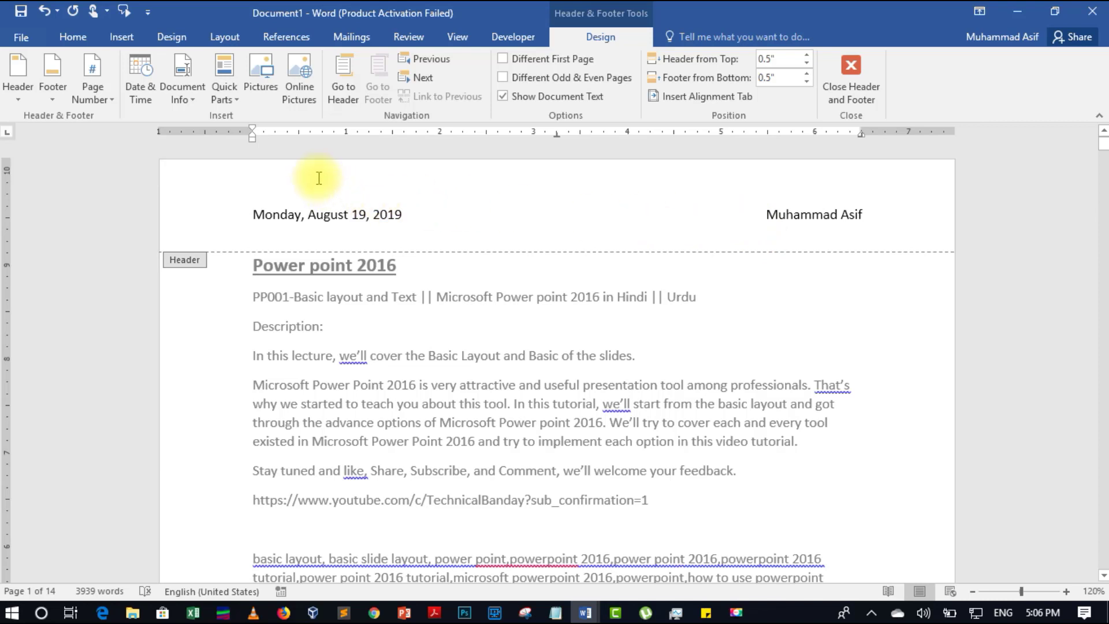
click(234, 93)
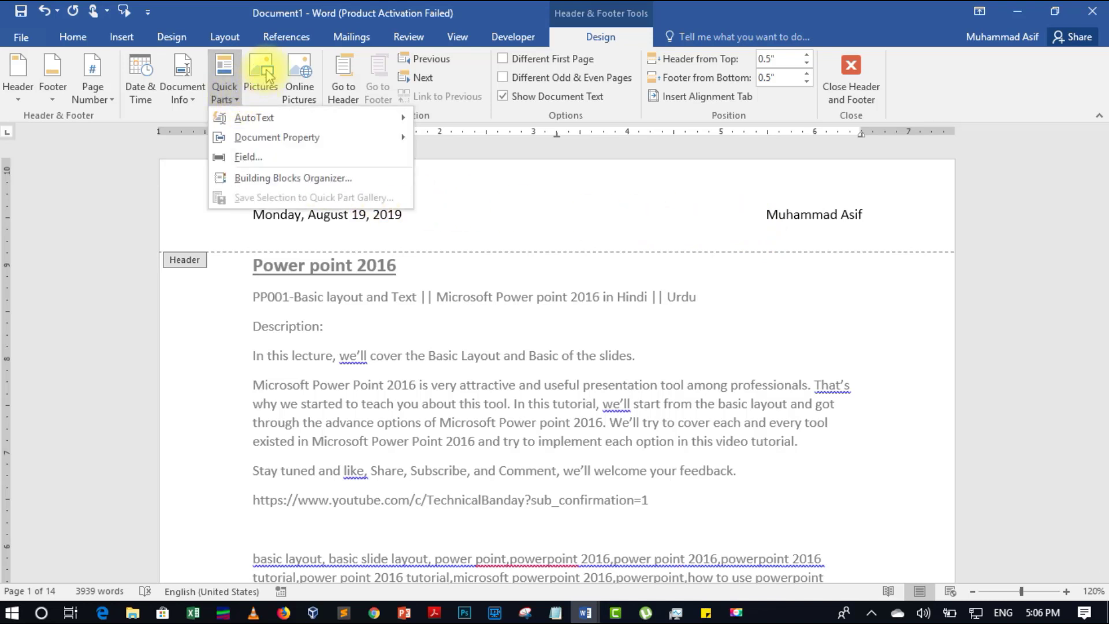
click(466, 14)
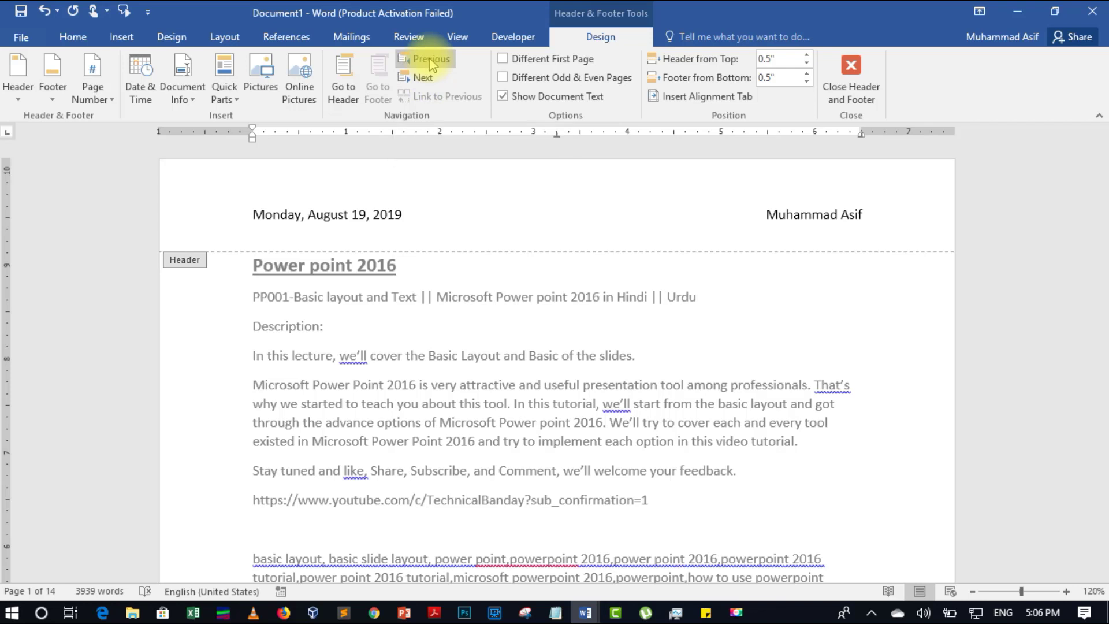
- Jump to the page header and from there to the footer to view both areas
click(351, 92)
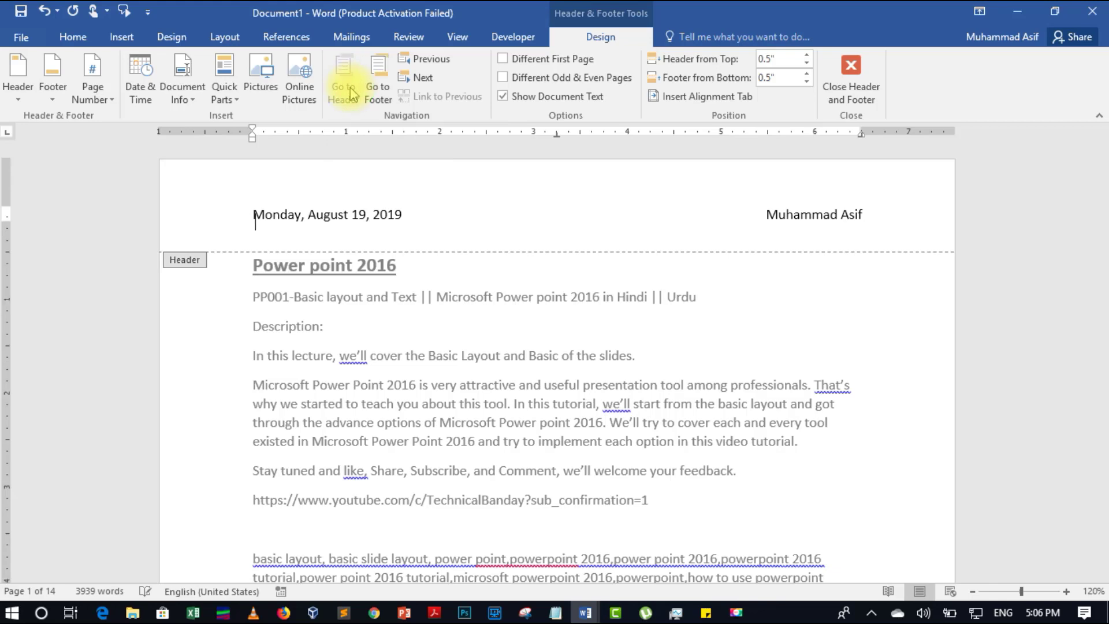
click(384, 79)
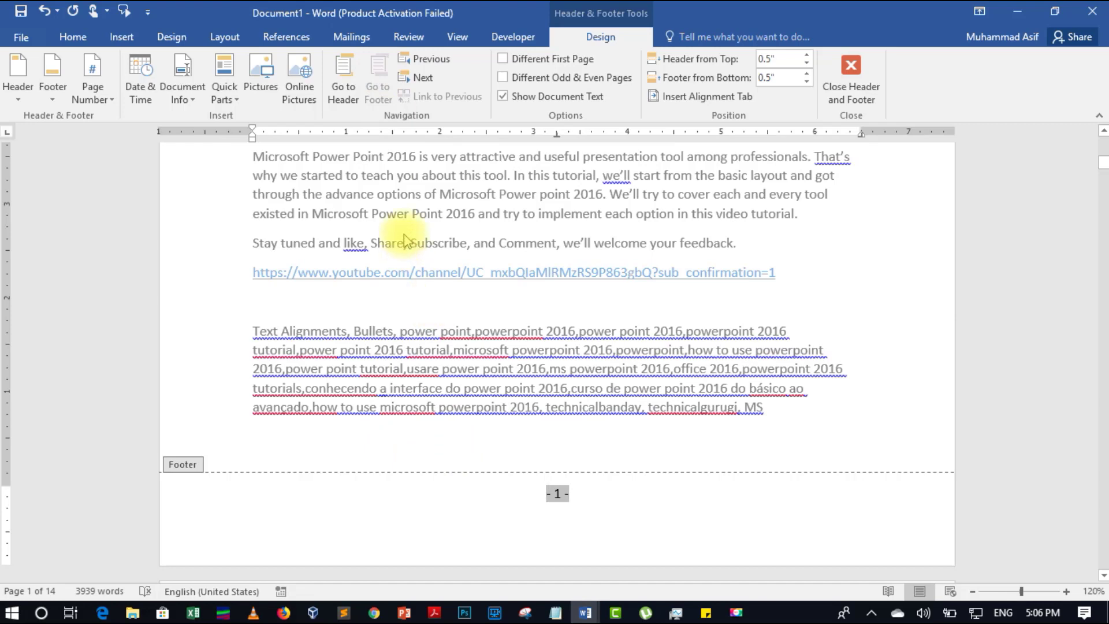
scroll(824, 247, up, 10)
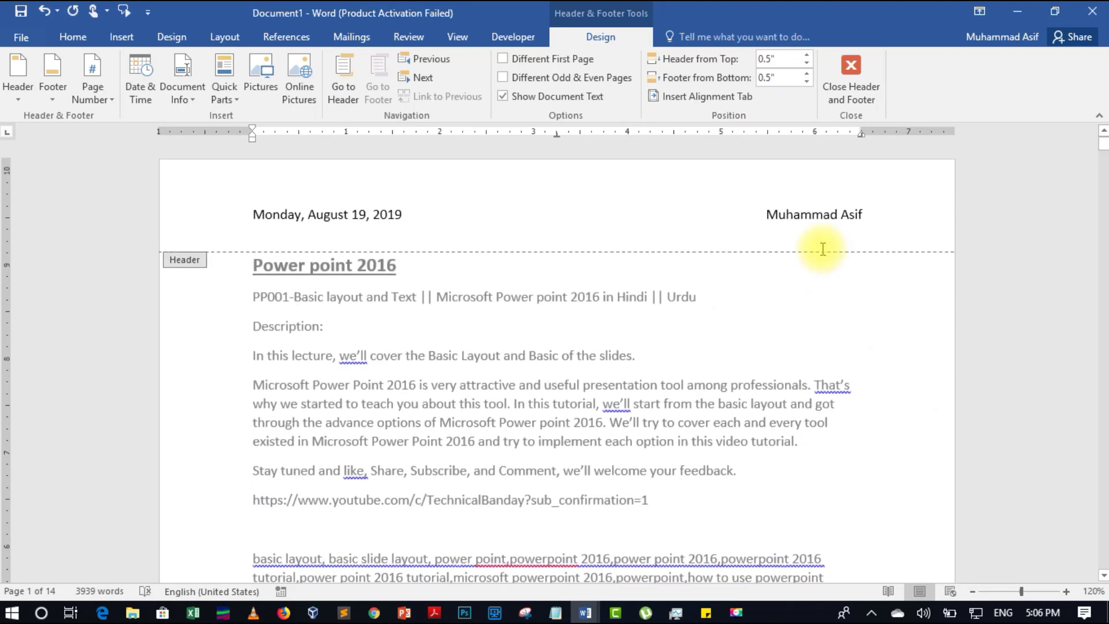
- Set the header's distance from the top of the page to 0.3"
click(253, 214)
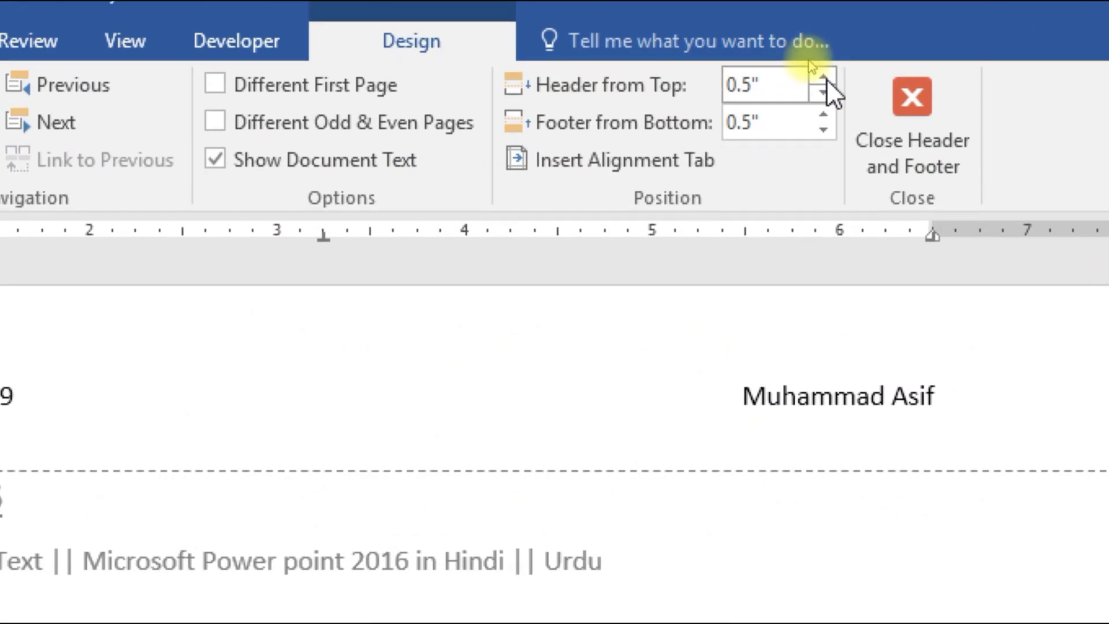
click(823, 93)
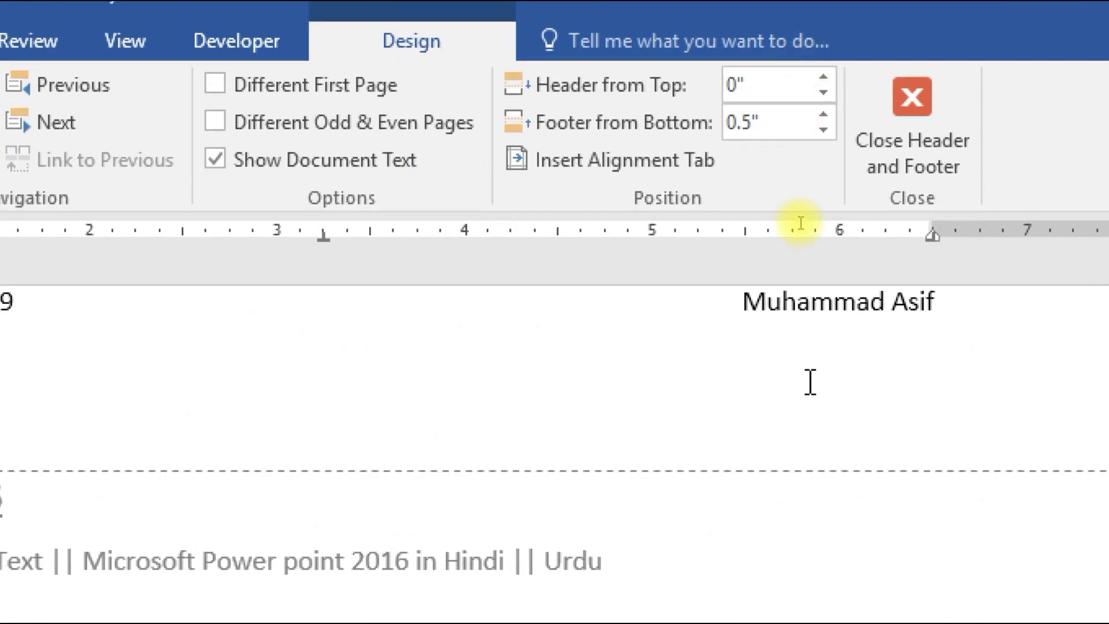
click(823, 78)
click(822, 78)
click(821, 79)
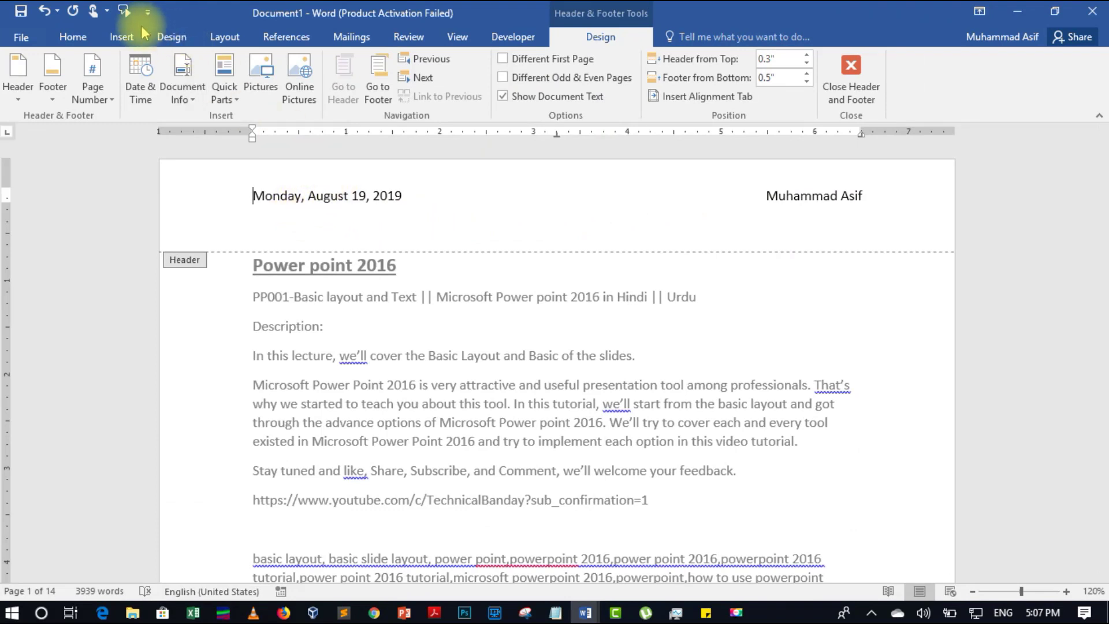
click(122, 37)
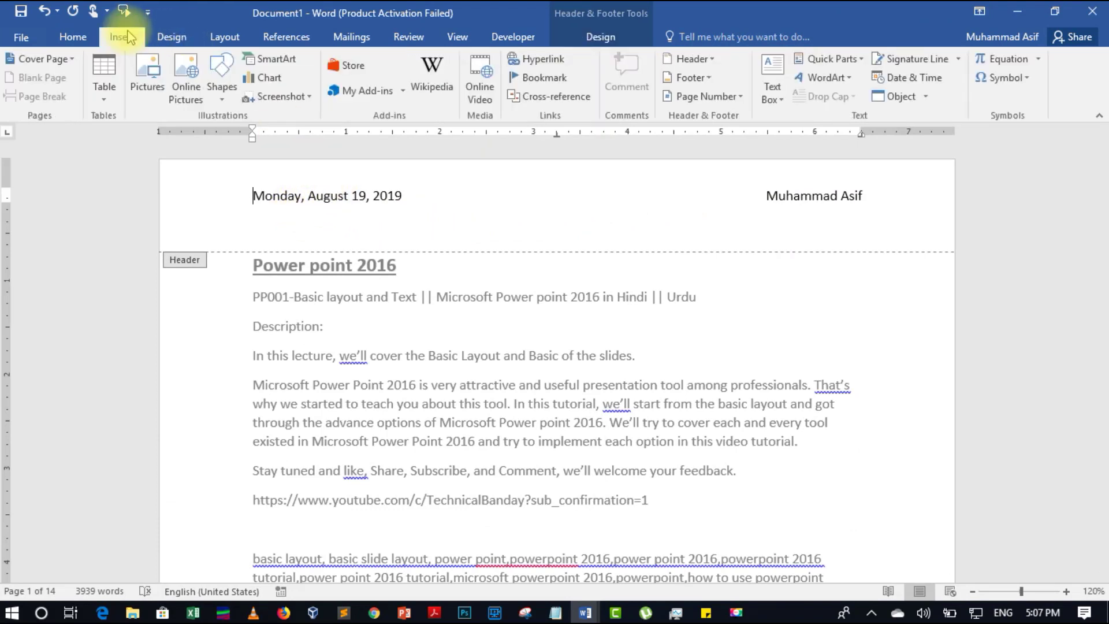
click(729, 98)
mouse_move(729, 118)
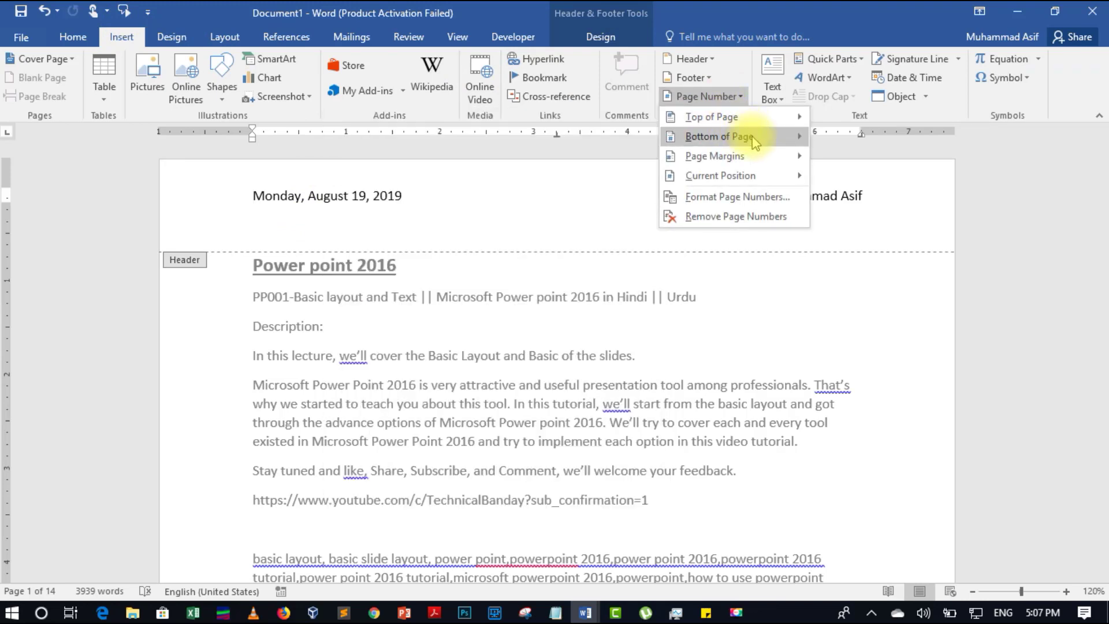
mouse_move(753, 140)
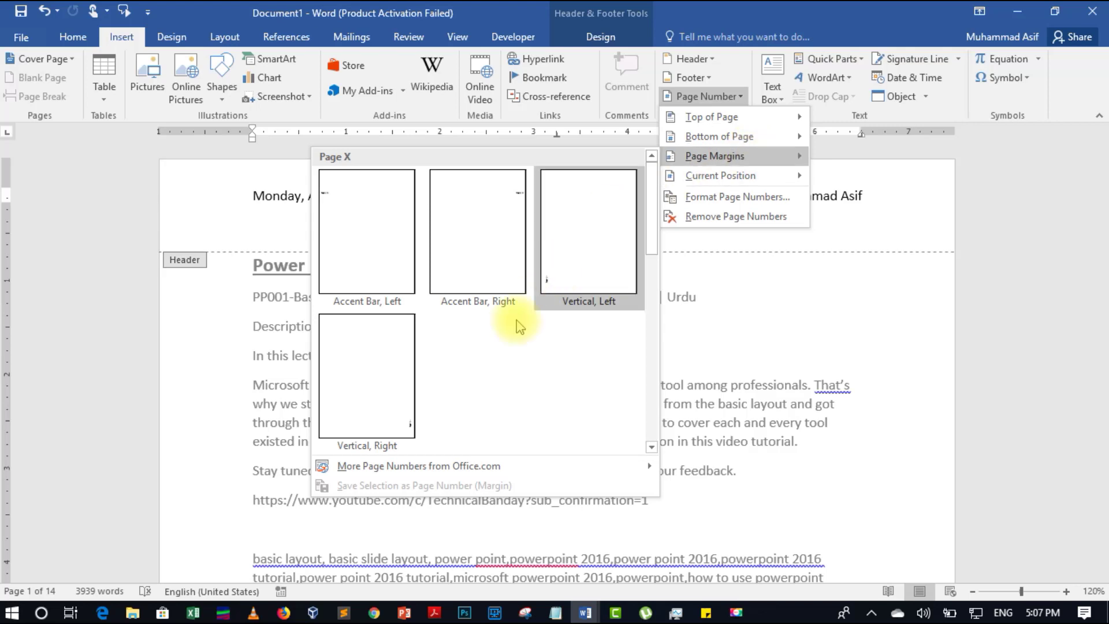
click(219, 413)
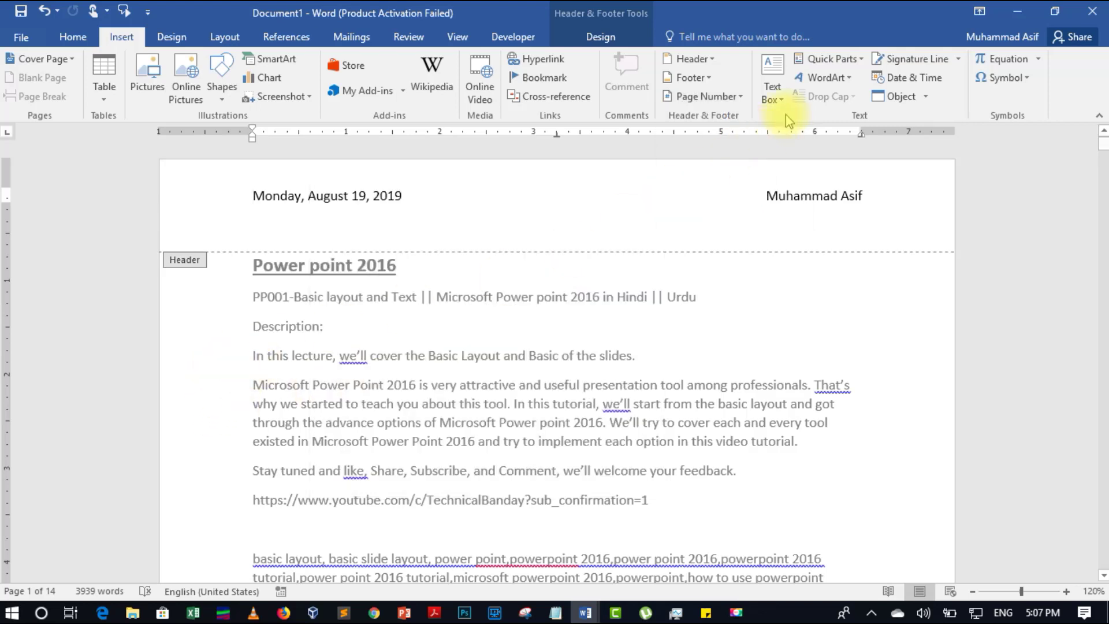
- Add page numbers in the page margin in the Accent Bar, Left style and check them on the first two pages
click(722, 98)
mouse_move(718, 160)
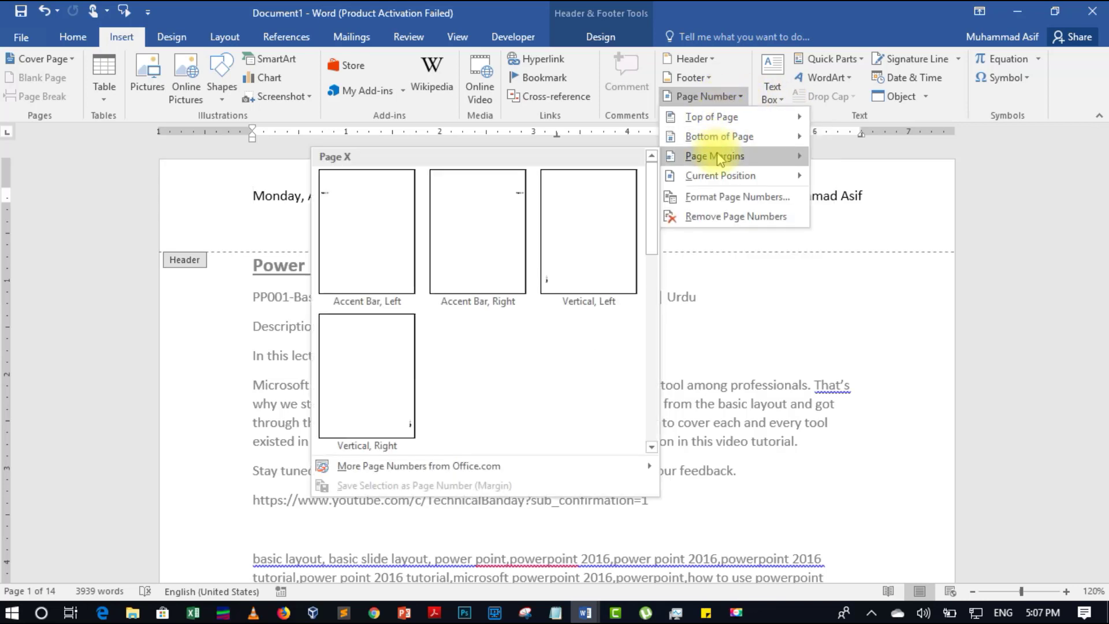
click(383, 246)
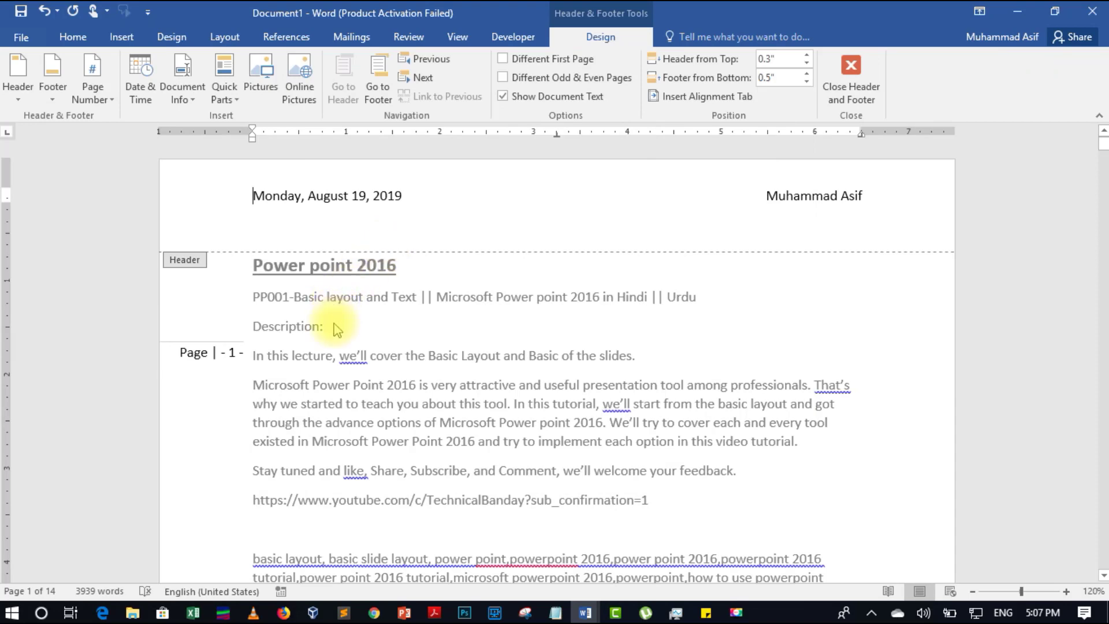
scroll(220, 347, down, 10)
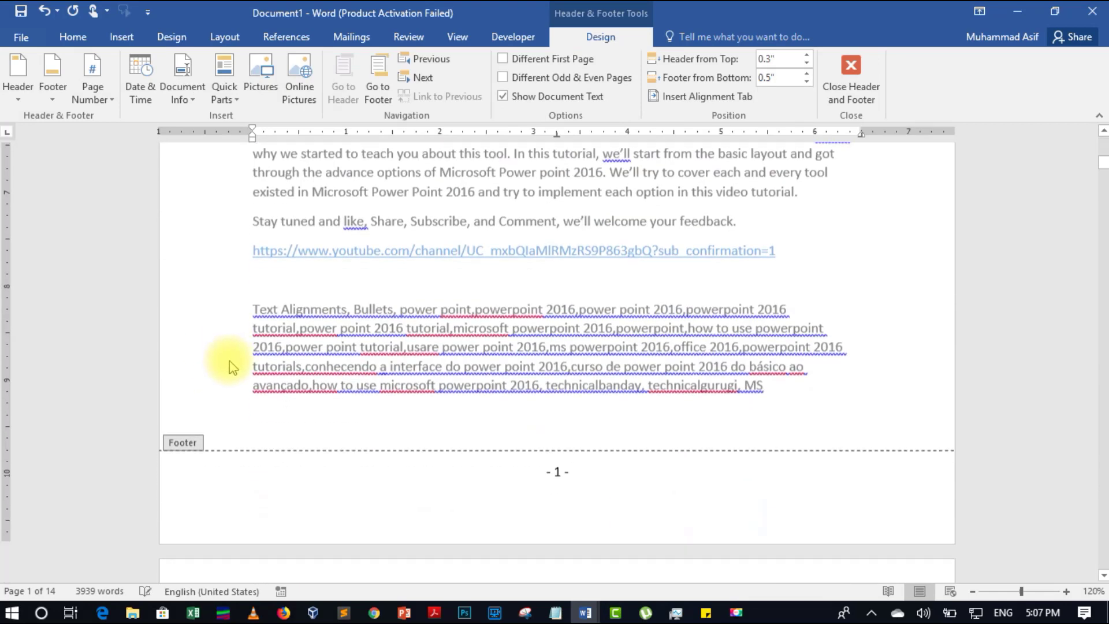
scroll(231, 367, down, 5)
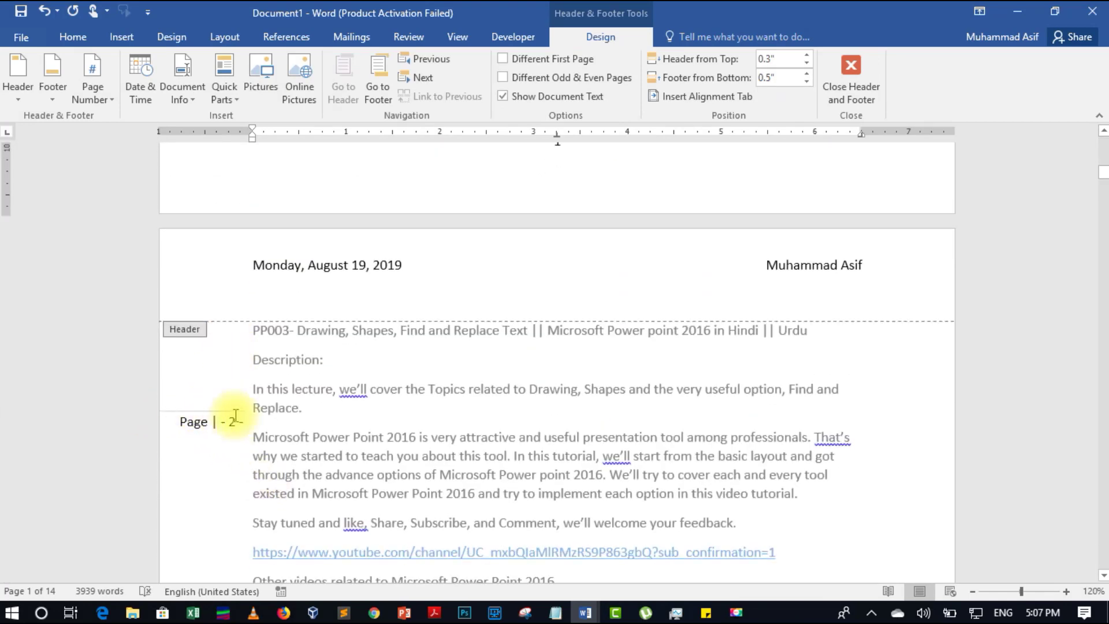
scroll(264, 410, up, 12)
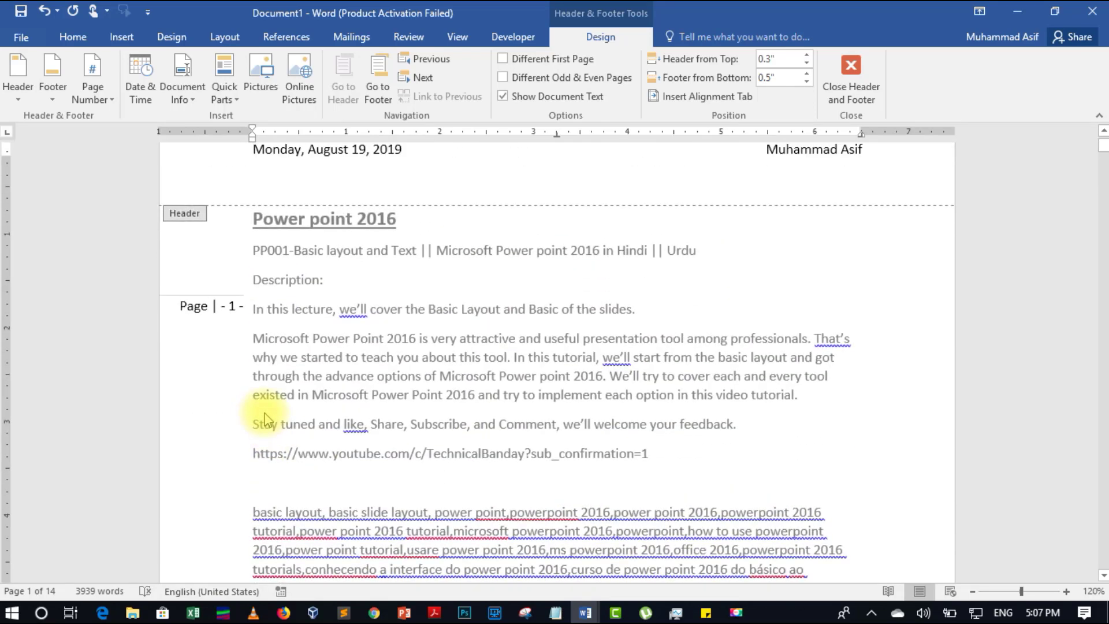
scroll(264, 417, up, 1)
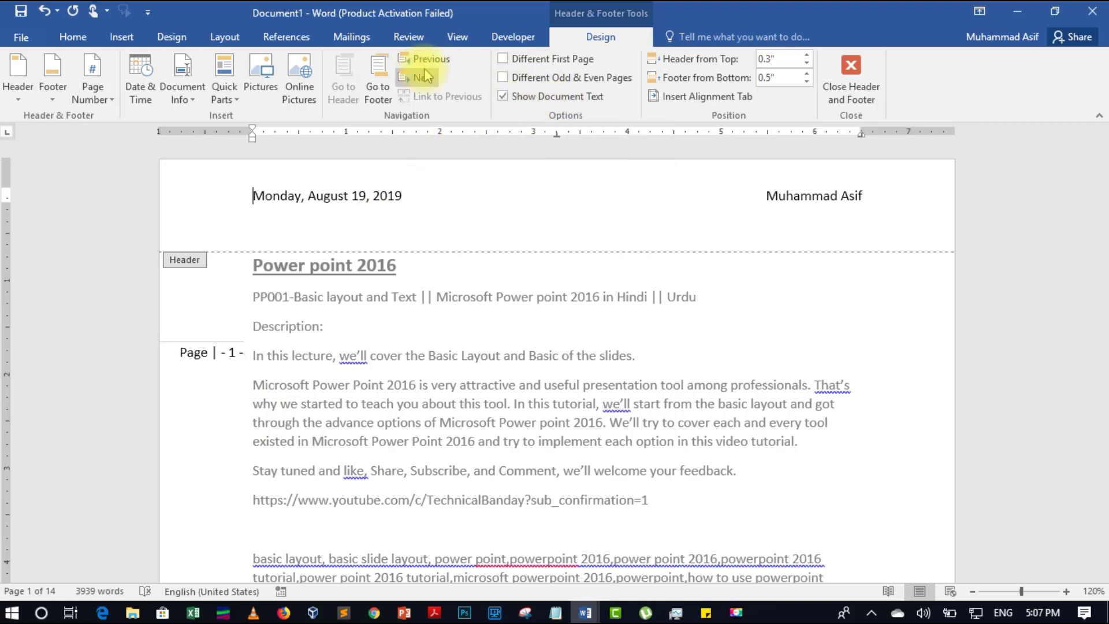
- Change the page number format to plain numerals (1, 2, 3, …)
click(121, 37)
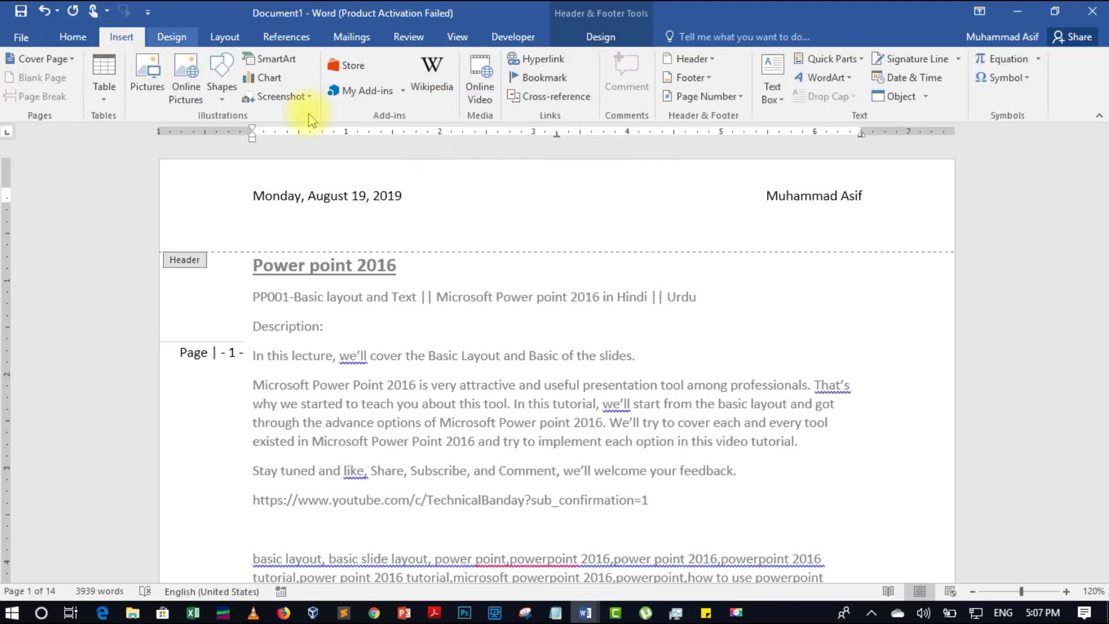
click(714, 98)
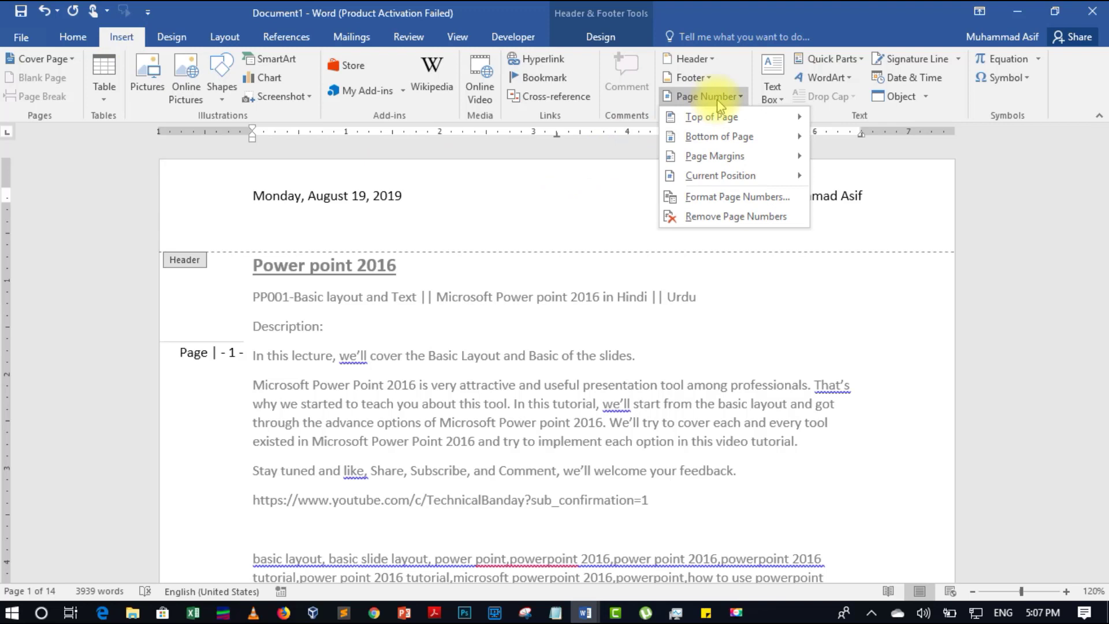
mouse_move(725, 179)
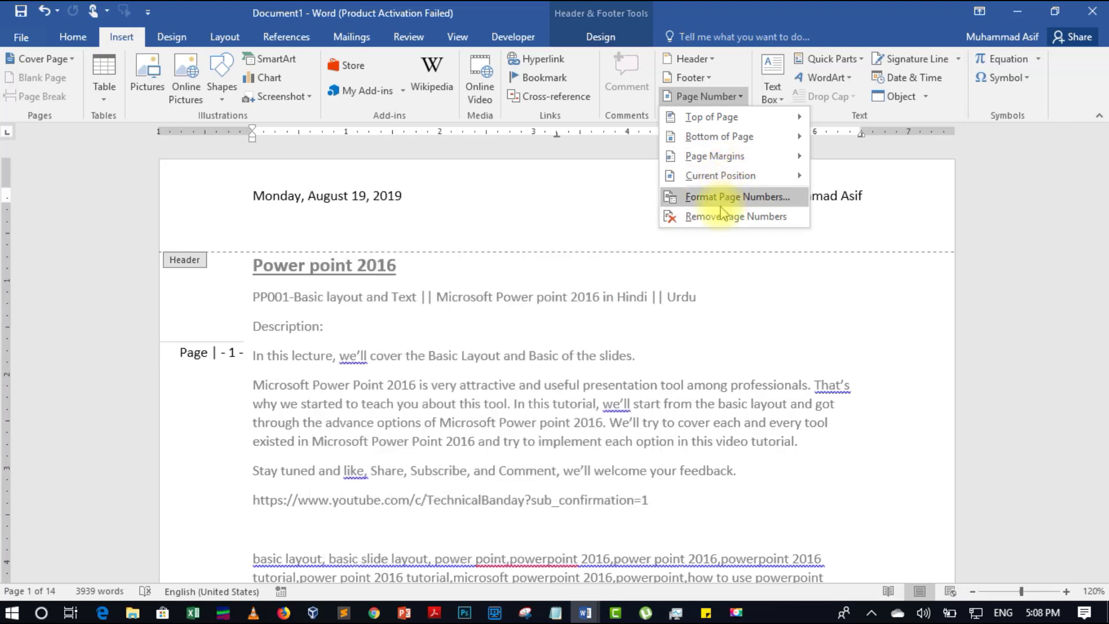
click(764, 198)
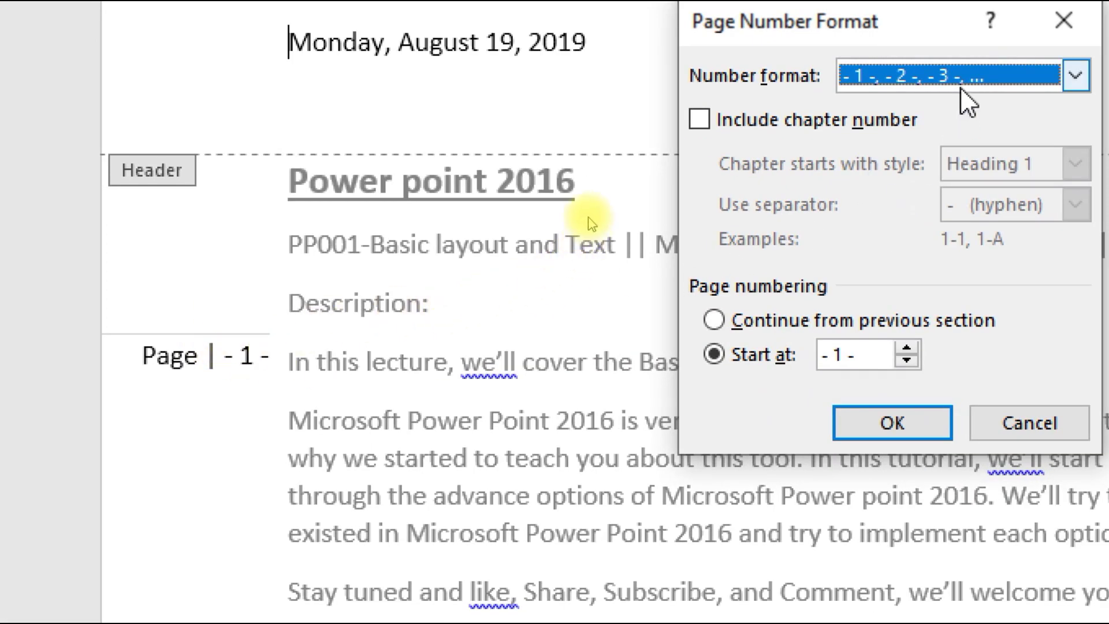
click(960, 86)
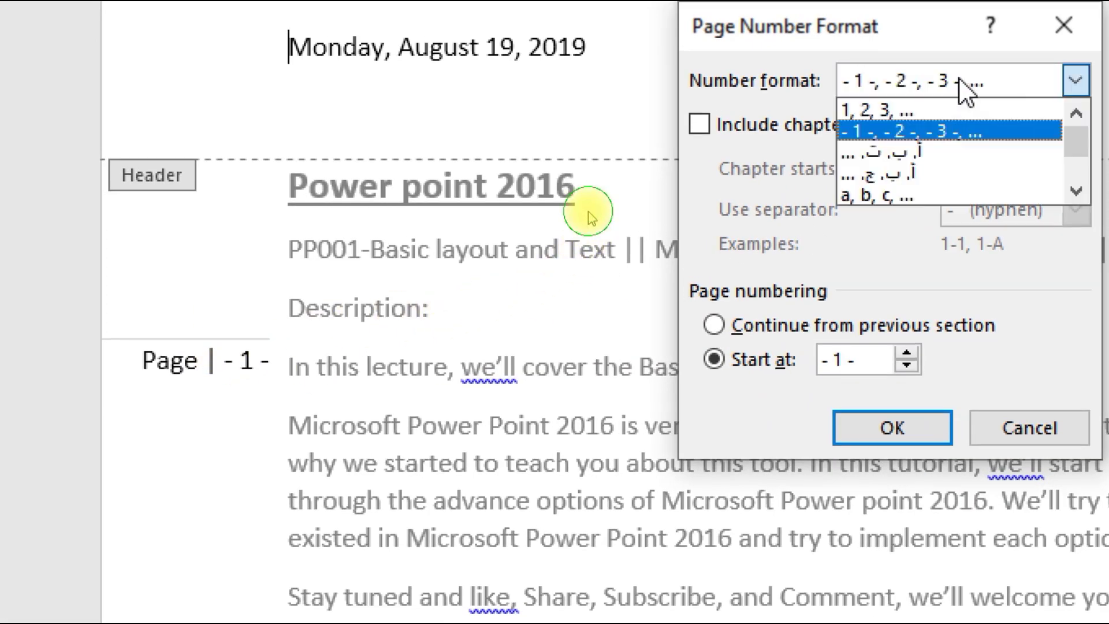
click(923, 110)
click(894, 424)
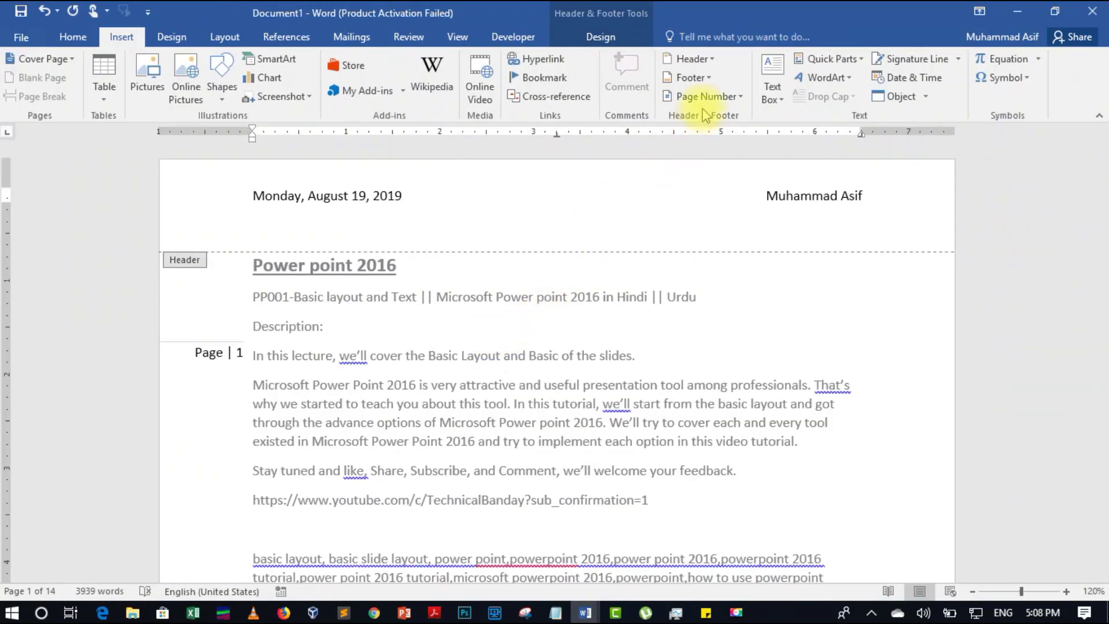
- Leave header and footer editing and return to the document's body text
click(706, 97)
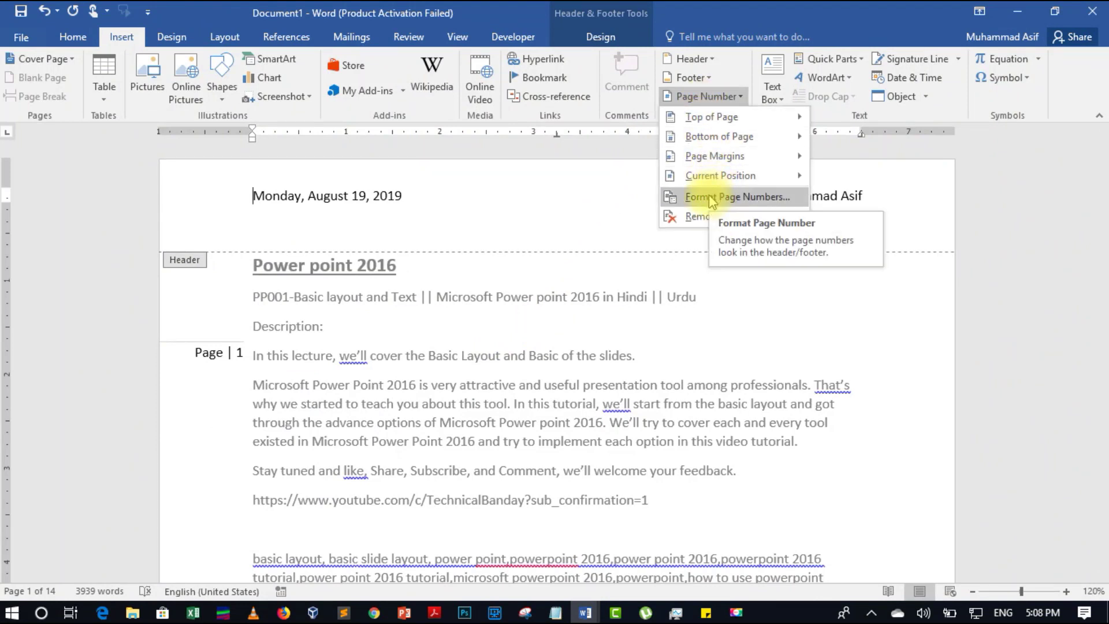
click(620, 340)
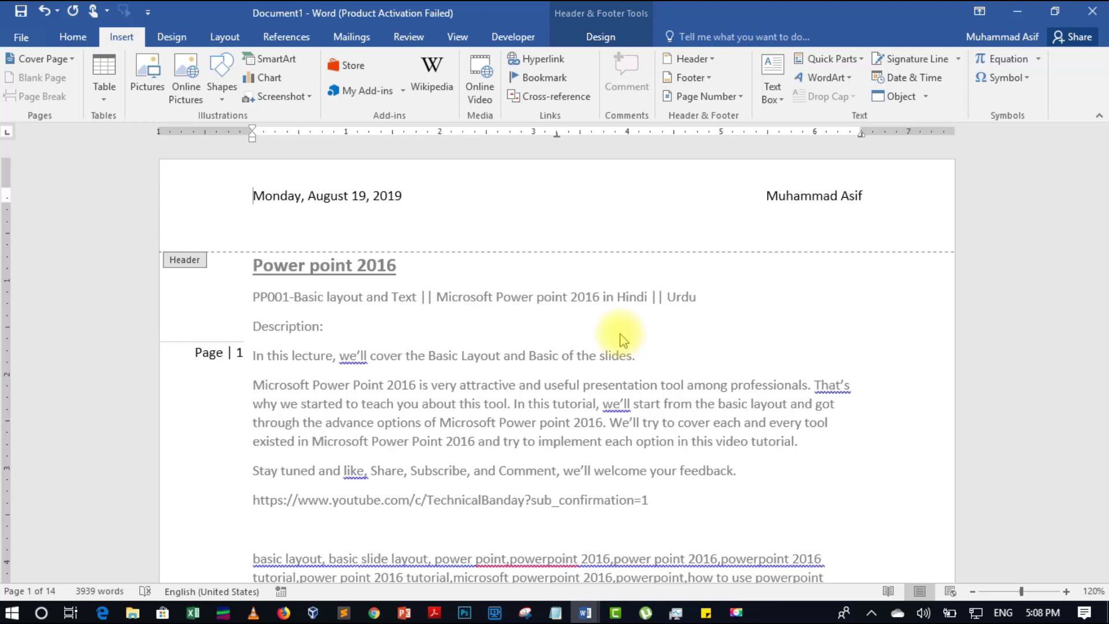
double_click(605, 405)
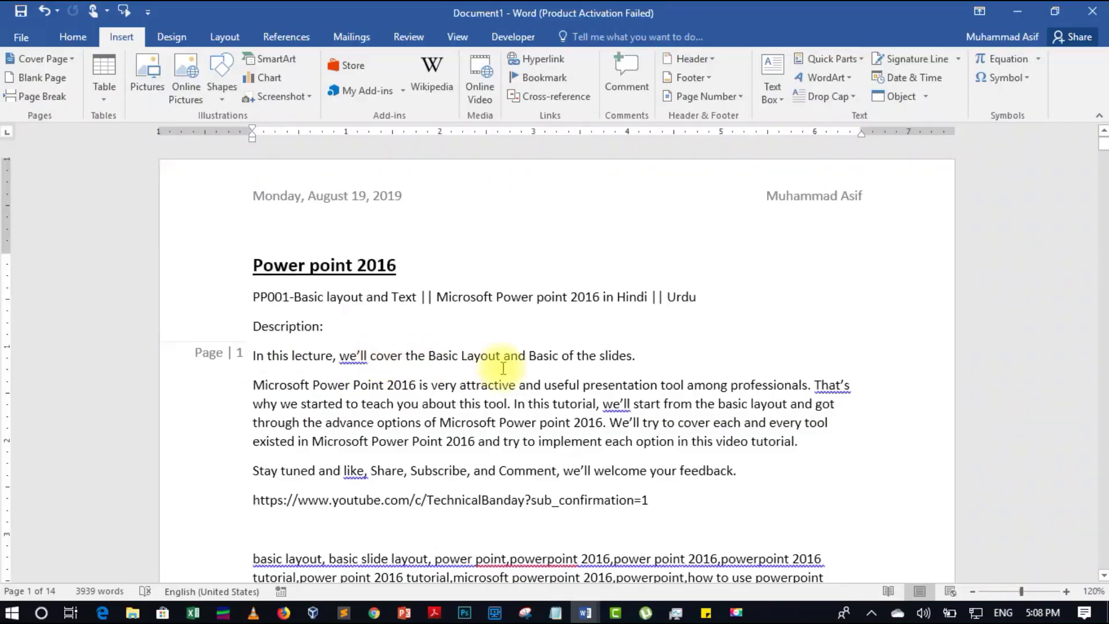
scroll(569, 428, down, 4)
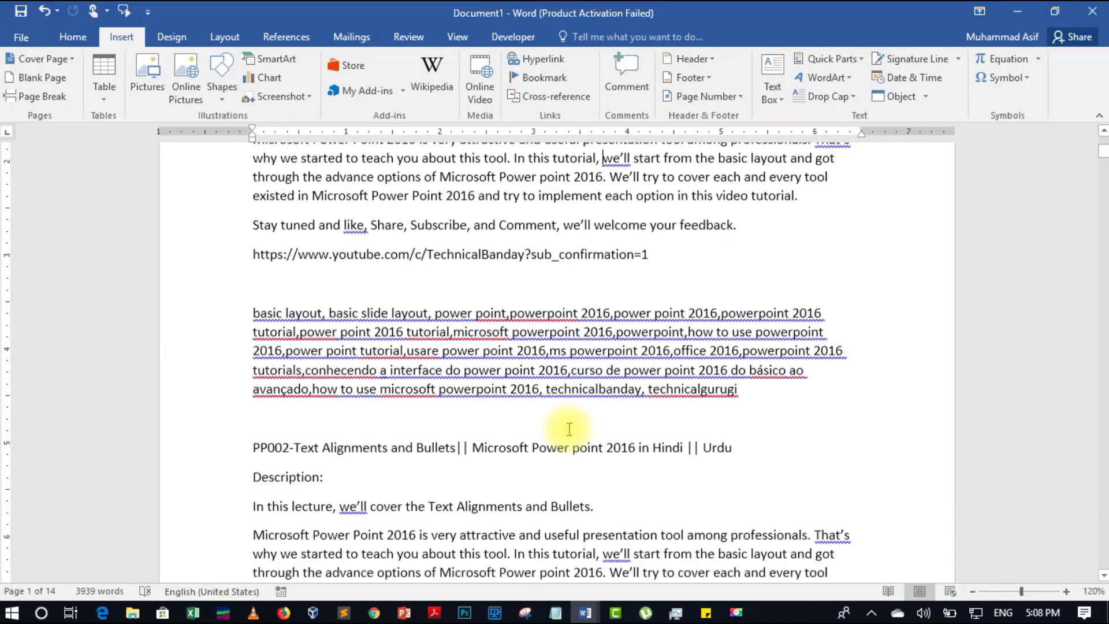